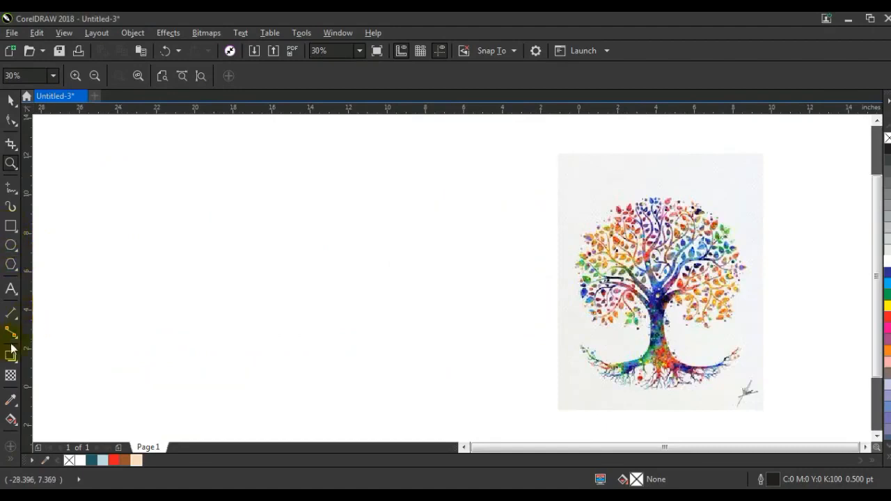
- Add the artistic text "how to create / make", enlarge it and place it just above the colourful tree picture
left_click(10, 289)
left_click(154, 234)
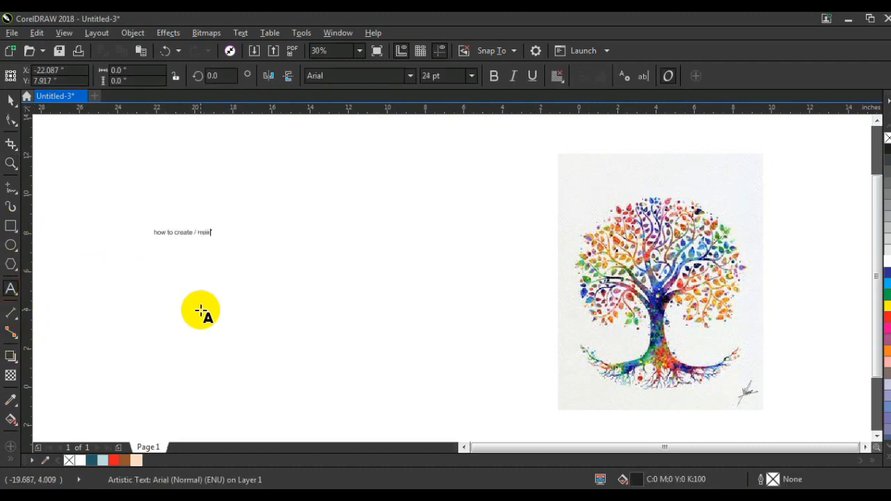
left_click(10, 99)
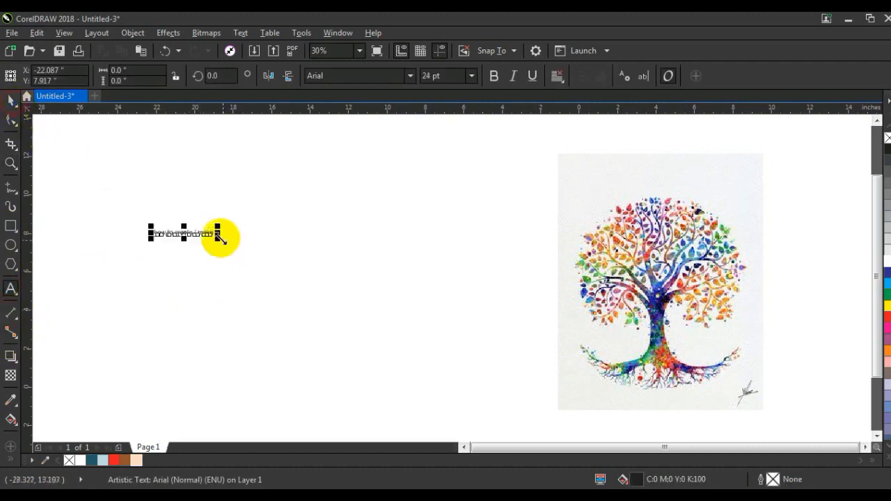
left_click_drag(216, 238, 388, 302)
left_click_drag(334, 241, 620, 164)
left_click_drag(380, 244, 762, 135)
left_click(333, 286)
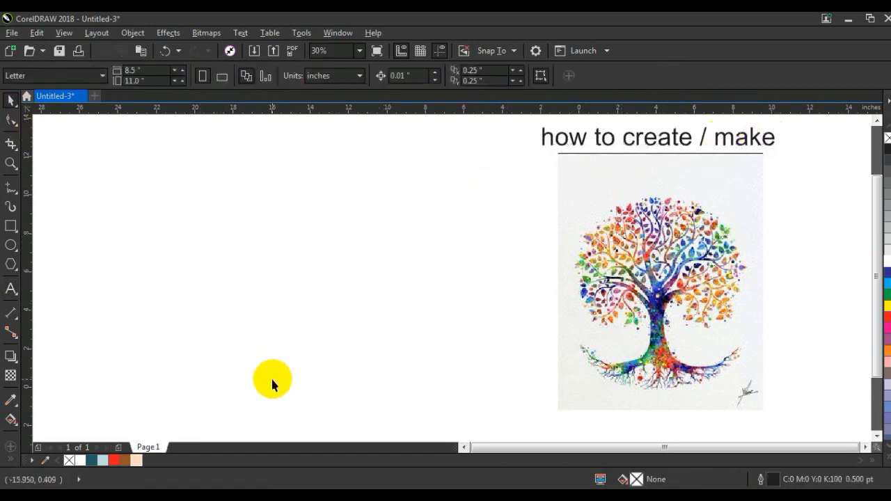
- Switch to the web browser and search Google Images for "vector tree black"
left_click(188, 495)
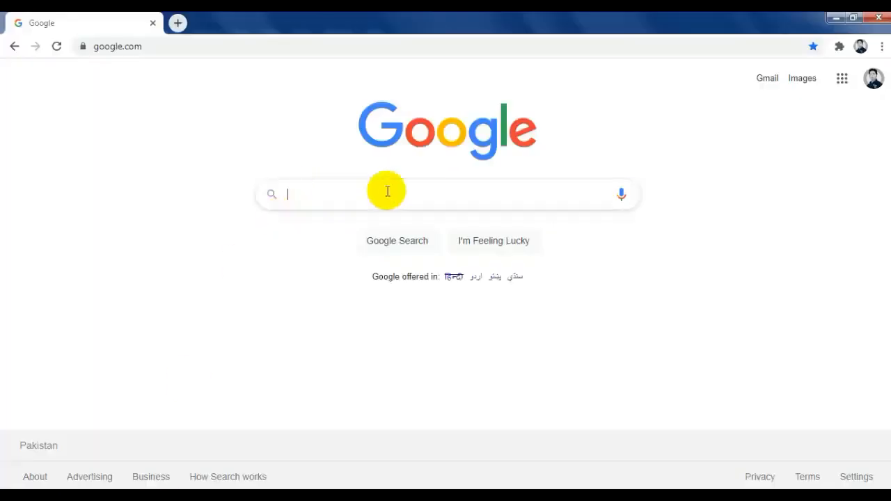
left_click(803, 81)
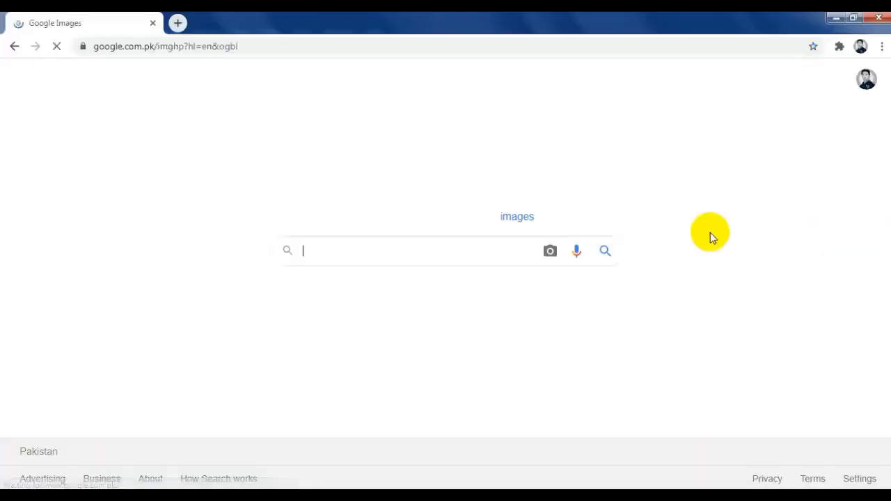
left_click(480, 259)
type("ve")
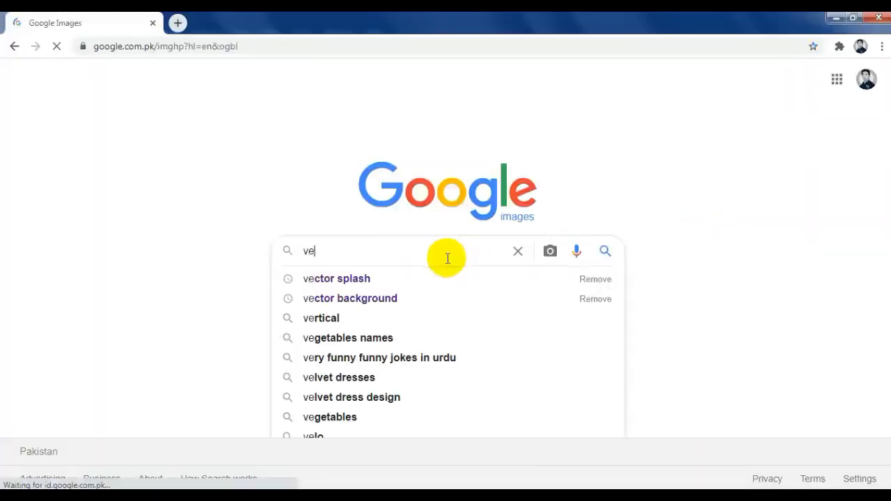
type("tor tree black")
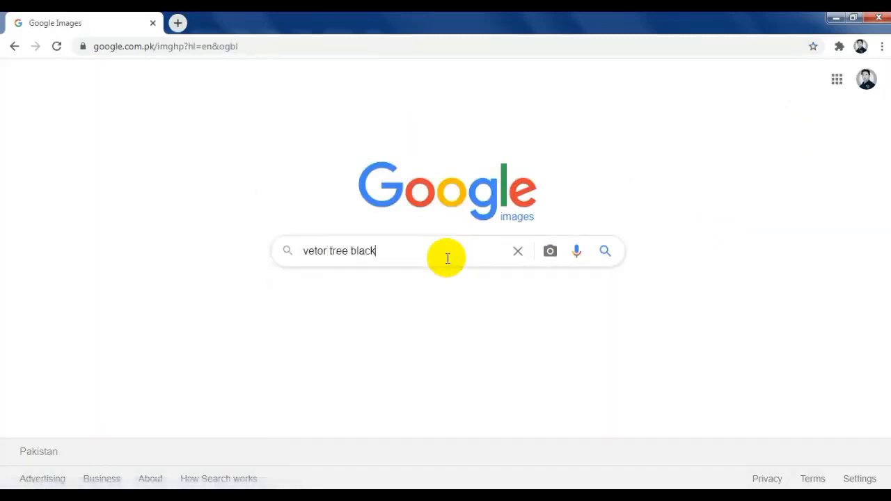
key("Return")
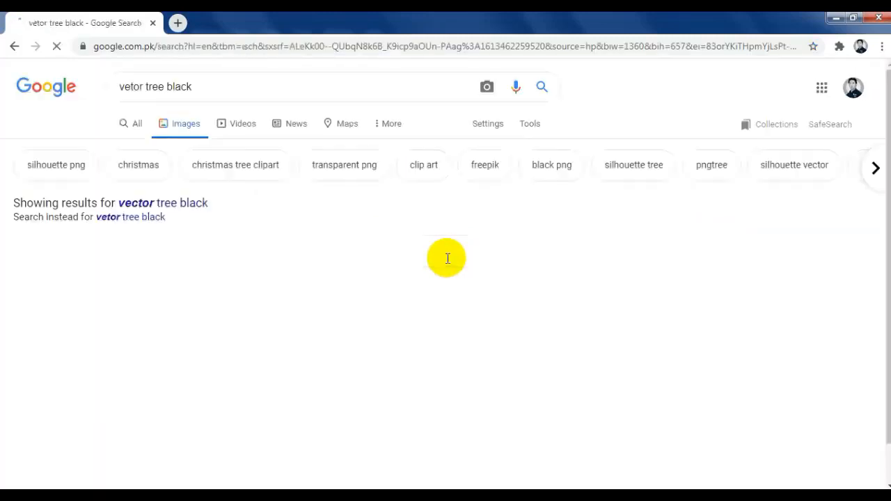
left_click(156, 203)
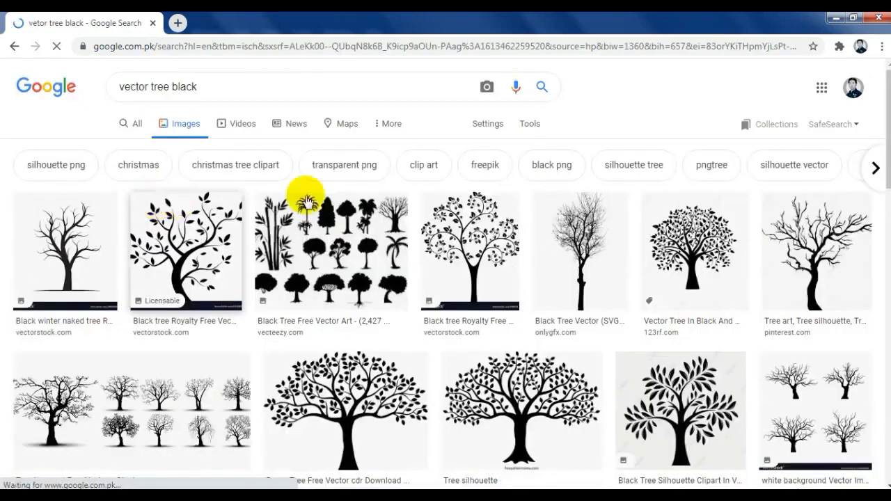
- Browse the image results for a suitable black tree silhouette and preview the Vecteezy tree with the twisted trunk
scroll(753, 203, "down", 1)
scroll(751, 203, "down", 2)
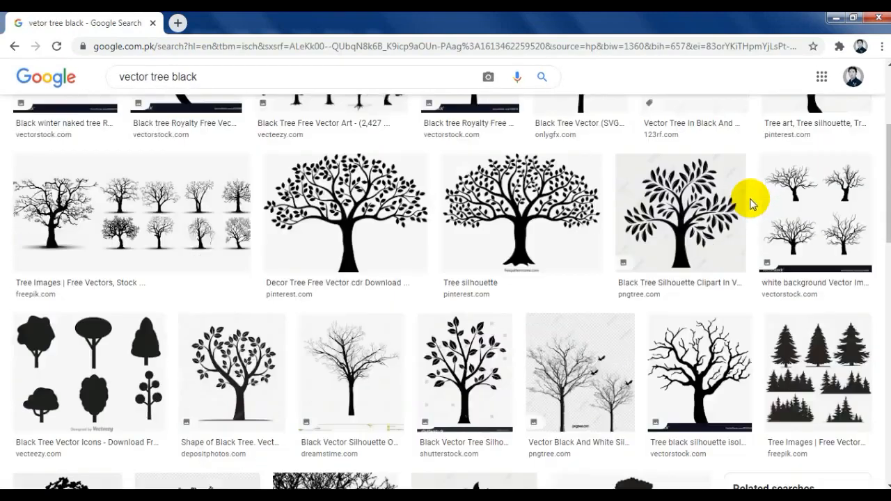
scroll(750, 203, "down", 3)
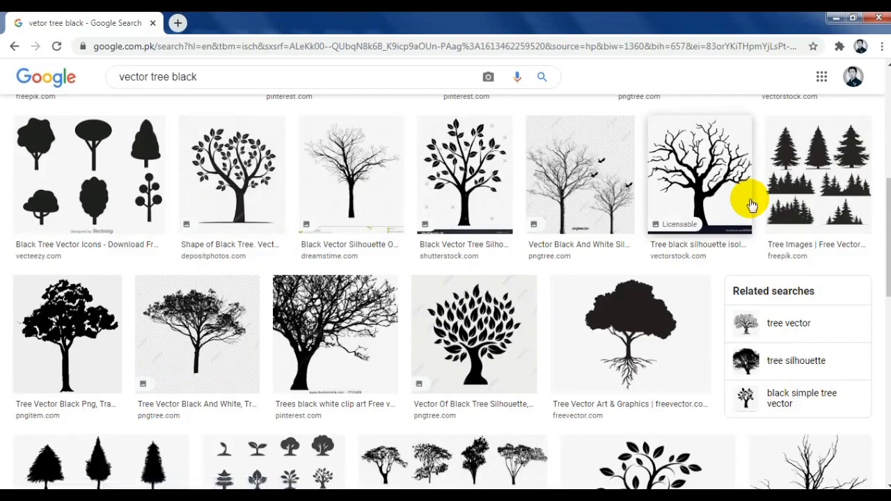
scroll(751, 204, "down", 2)
scroll(750, 204, "down", 4)
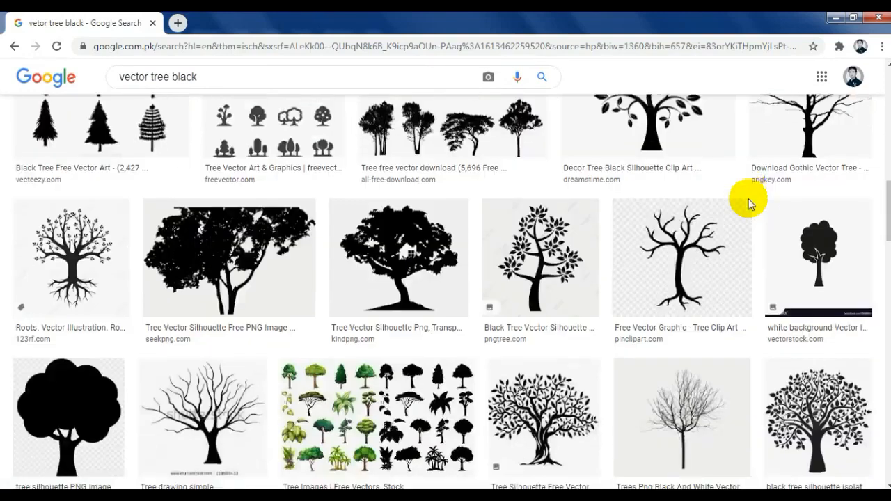
scroll(750, 203, "down", 2)
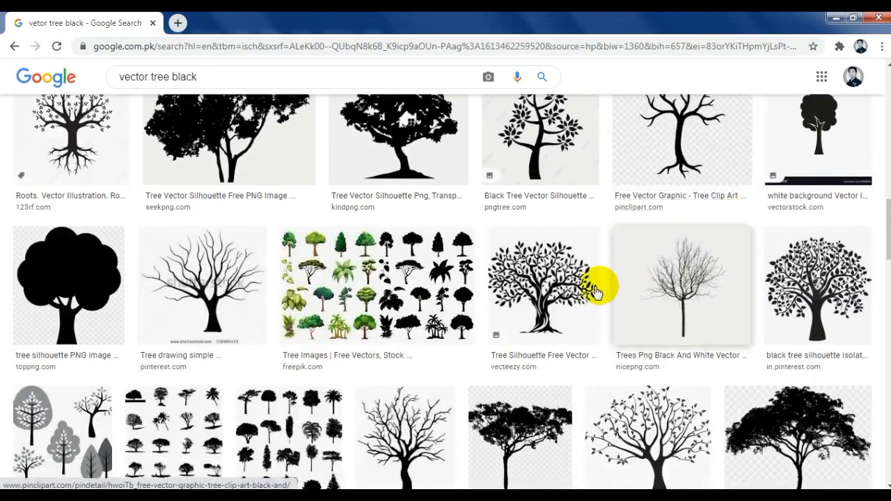
left_click(542, 268)
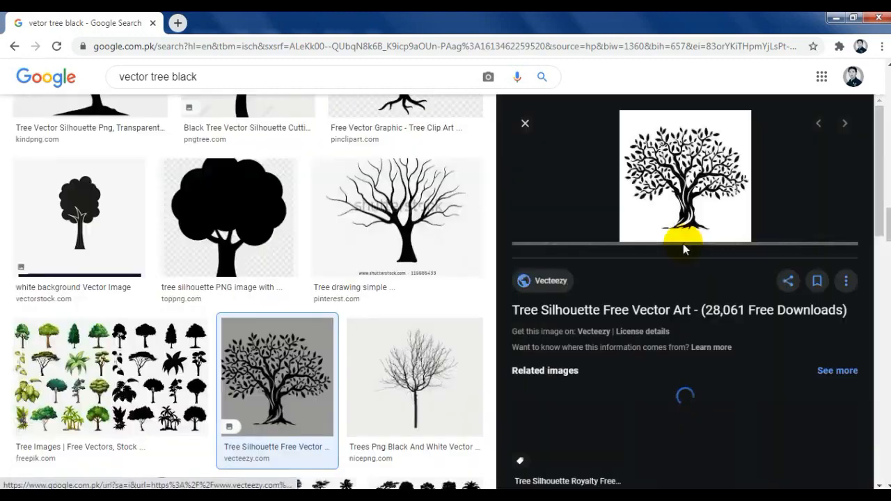
left_click_drag(882, 238, 882, 104)
scroll(408, 165, "up", 3)
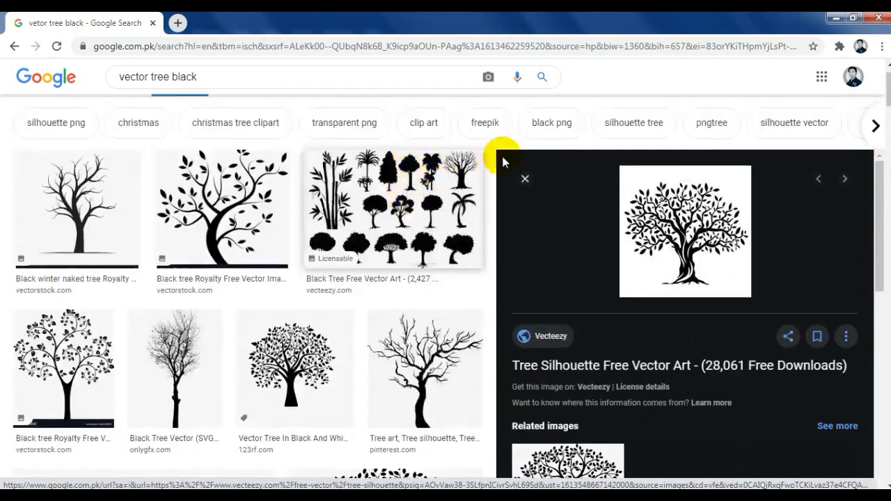
scroll(494, 169, "up", 1)
- Filter the image results to the Large size
left_click(525, 125)
left_click(118, 147)
left_click(123, 172)
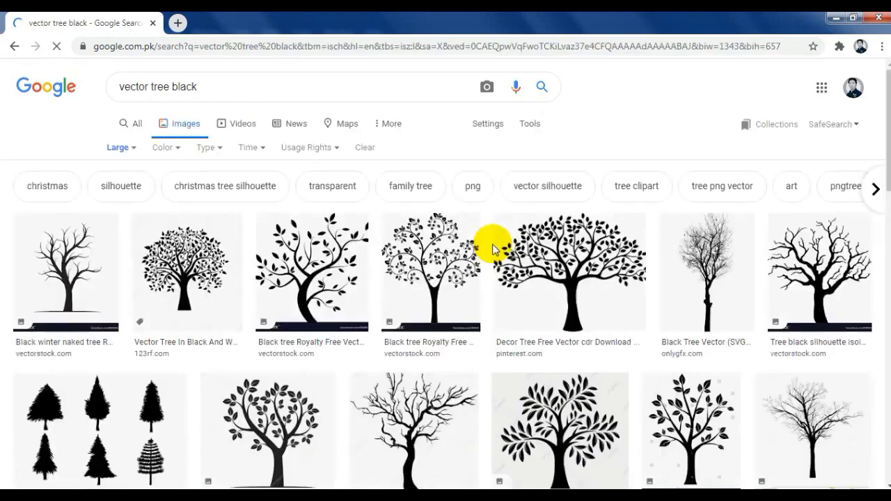
- Preview the Pinterest tree silhouette with curving leafy branches and a wide trunk, and copy its image
scroll(492, 249, "down", 1)
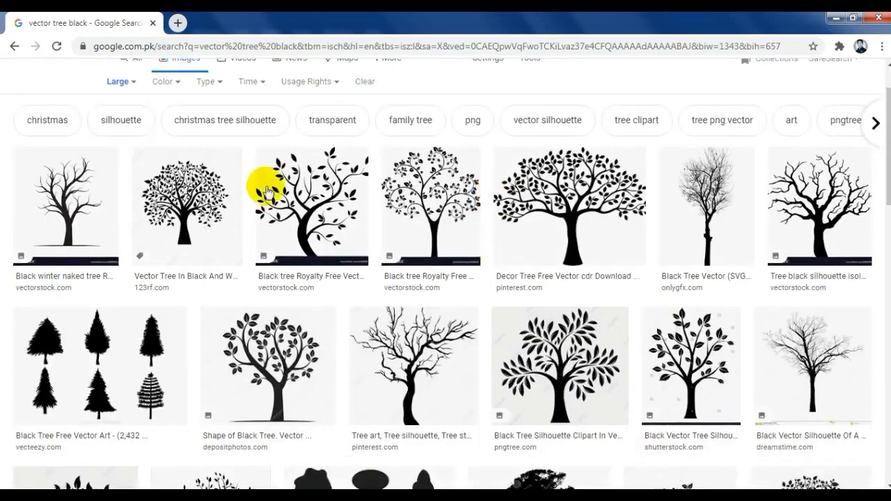
left_click(206, 182)
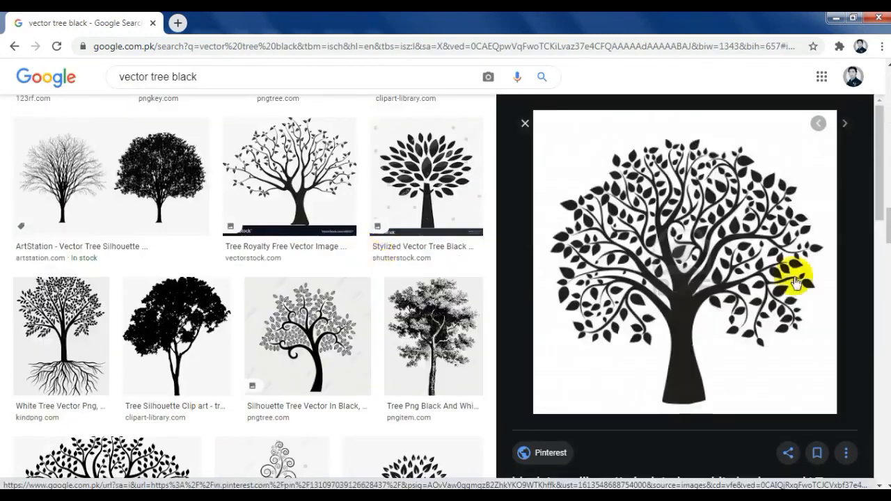
right_click(696, 239)
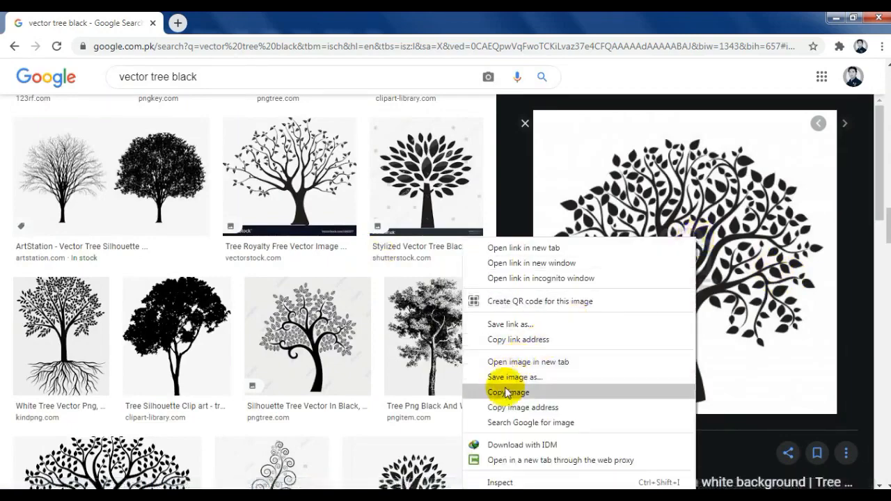
left_click(506, 391)
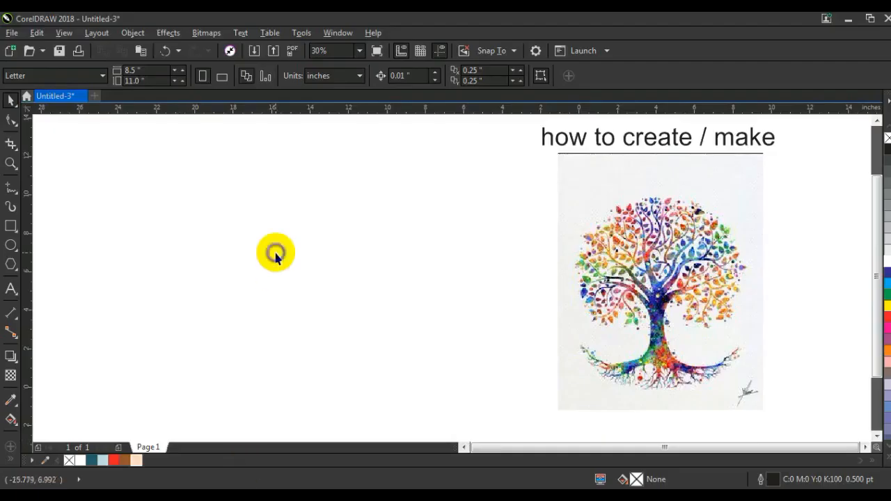
- Switch back to CorelDRAW, paste the copied tree image and place it in the empty area beside the colourful tree
right_click(272, 253)
left_click(293, 355)
left_click_drag(503, 261, 356, 257)
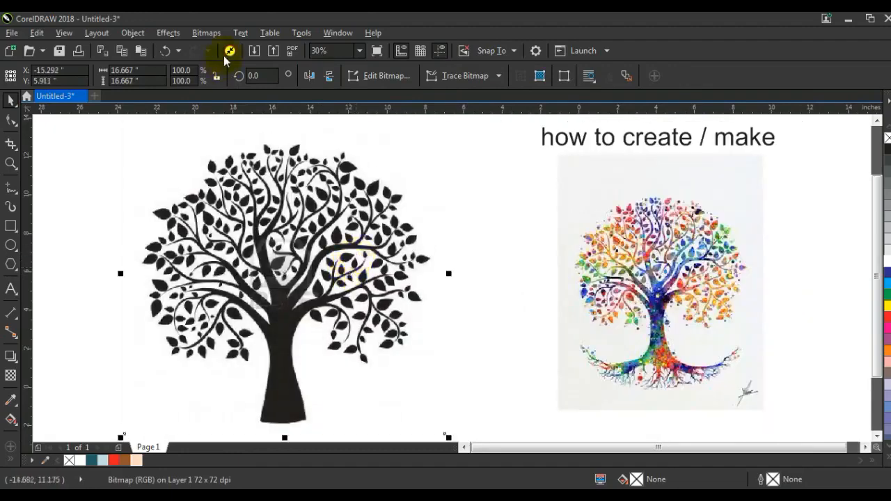
- Darken the pasted tree bitmap with a Gamma adjustment
left_click(170, 34)
mouse_move(188, 50)
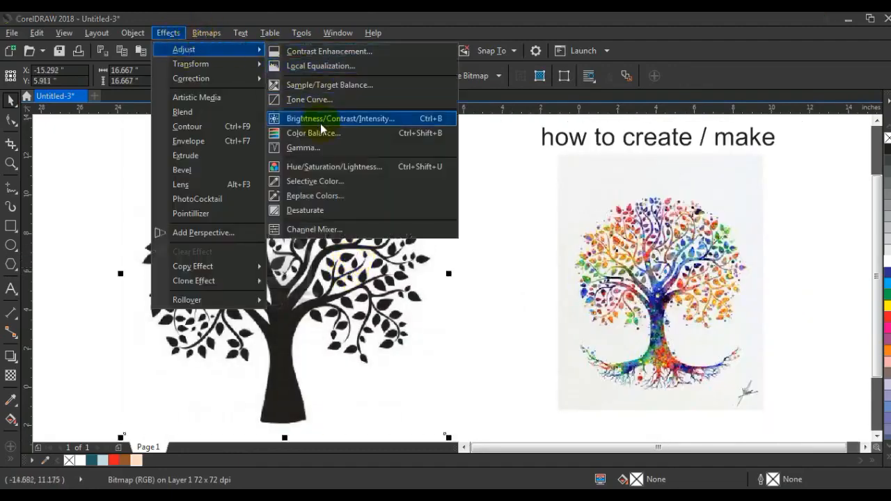
left_click(318, 144)
left_click_drag(395, 210, 538, 199)
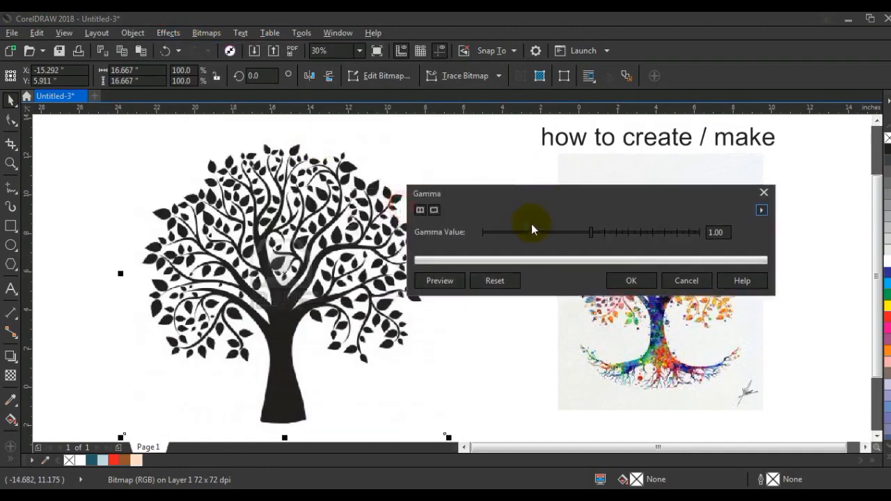
left_click(456, 284)
left_click(619, 282)
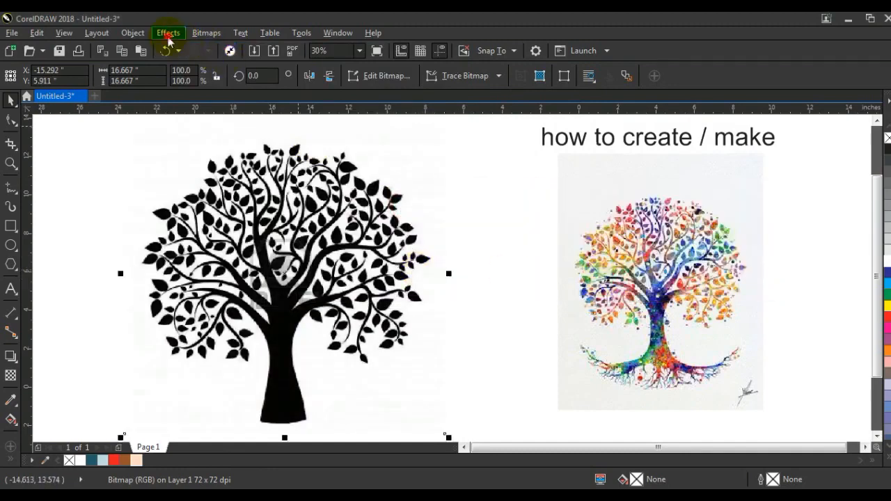
- Raise the tree bitmap's brightness to 27 with the Brightness/Contrast/Intensity adjustment
left_click(168, 36)
mouse_move(184, 50)
left_click(335, 120)
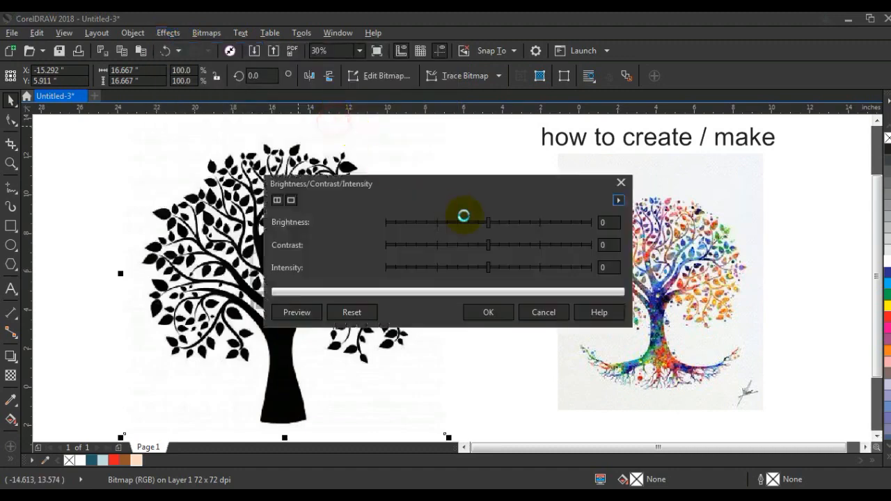
left_click(516, 225)
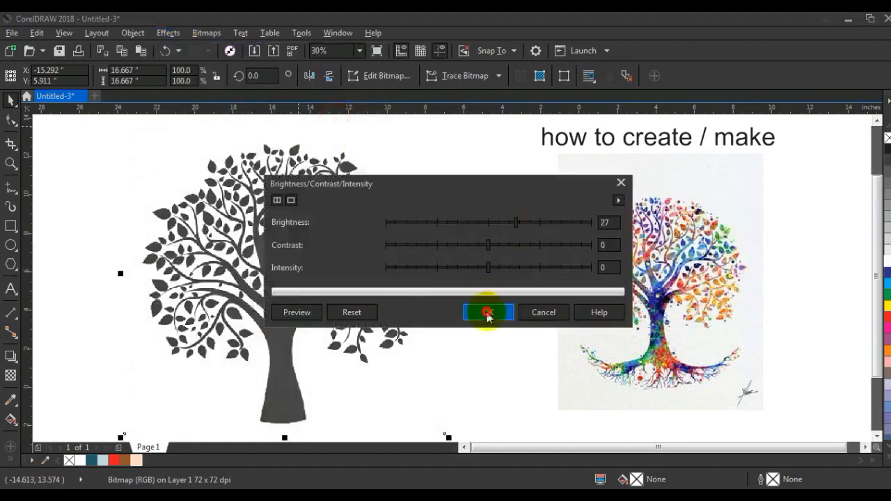
left_click(487, 315)
- Convert the tree bitmap to 1-bit black and white using the Line Art conversion method
left_click(207, 34)
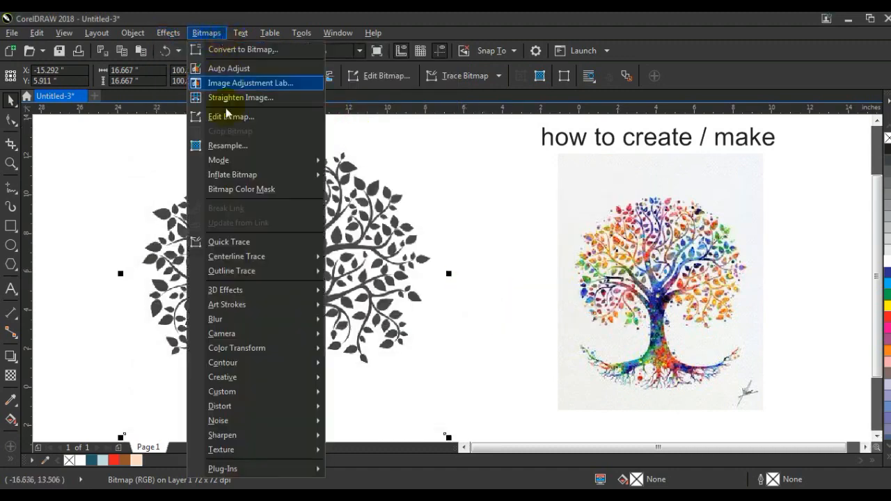
mouse_move(234, 165)
left_click(346, 167)
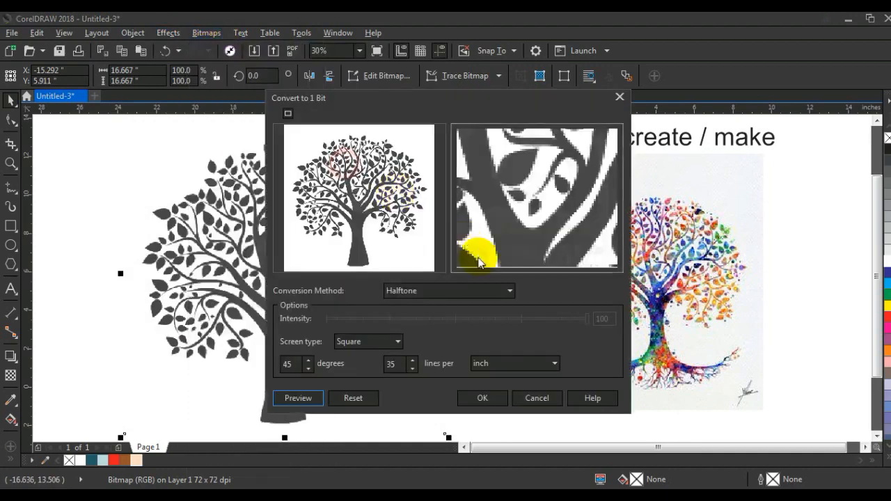
left_click(466, 291)
left_click(459, 305)
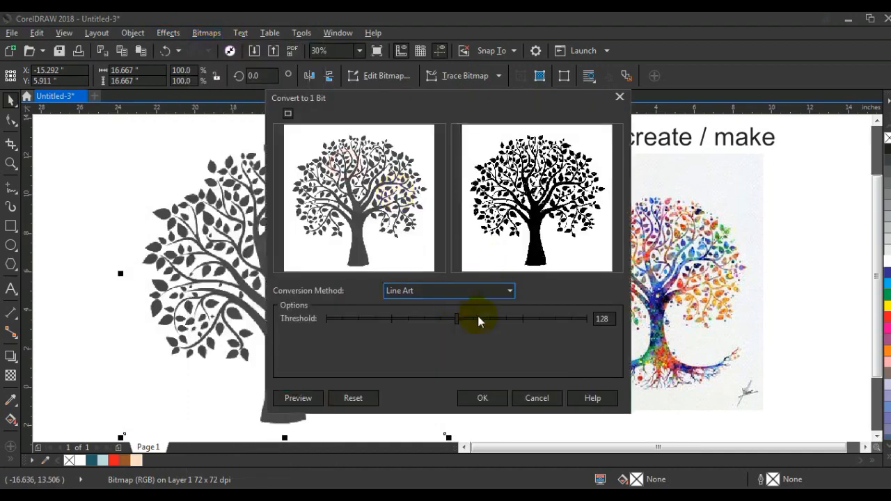
left_click(481, 399)
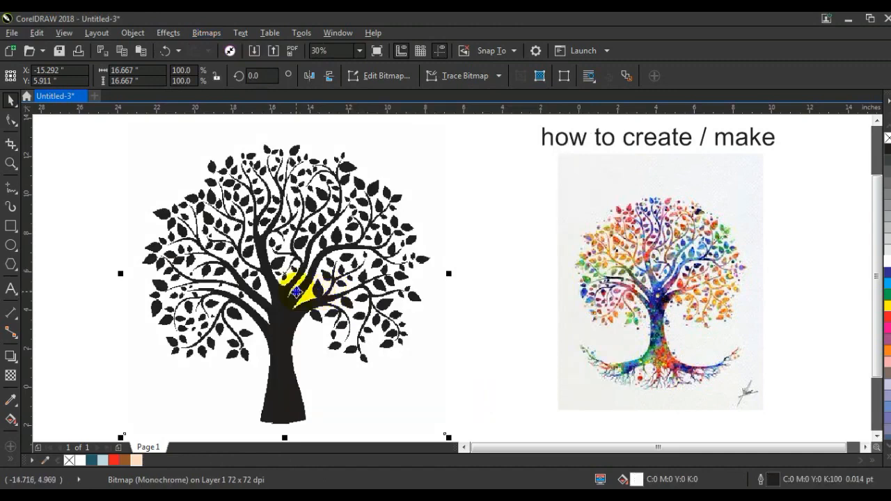
- Outline-trace the tree bitmap as a Low Quality Image, reducing the bitmap and raising the trace detail
right_click(297, 292)
mouse_move(401, 161)
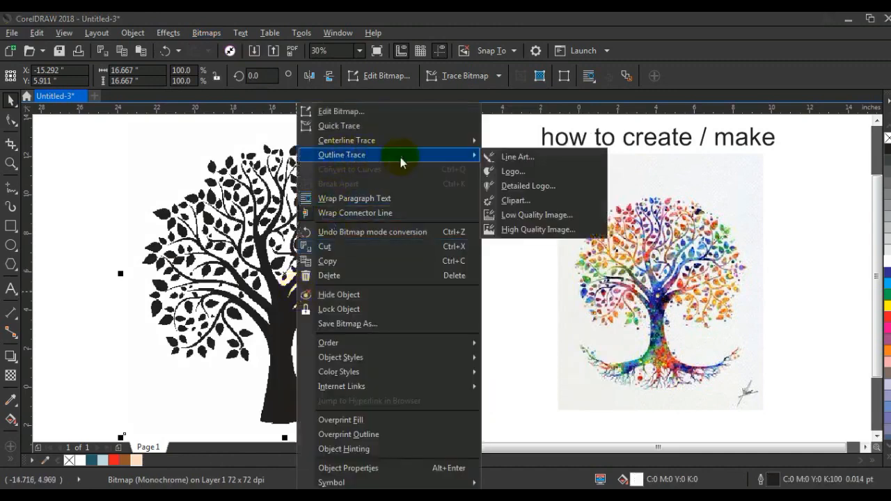
left_click(527, 216)
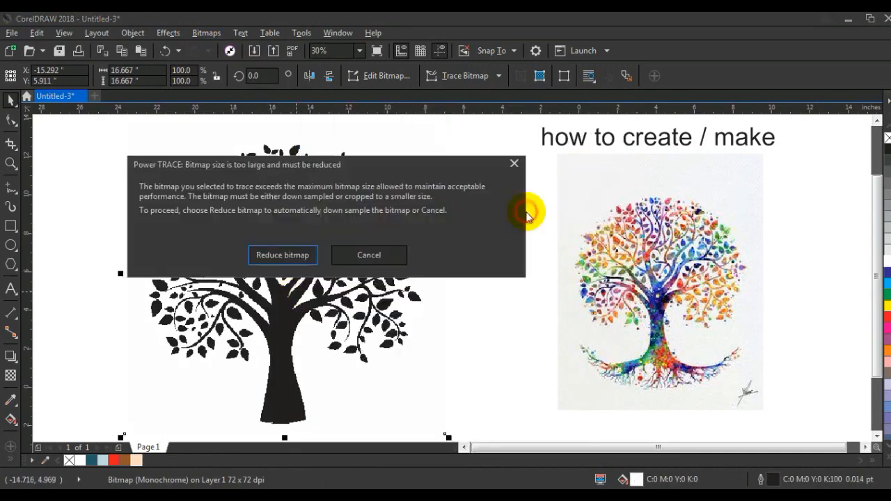
left_click(283, 254)
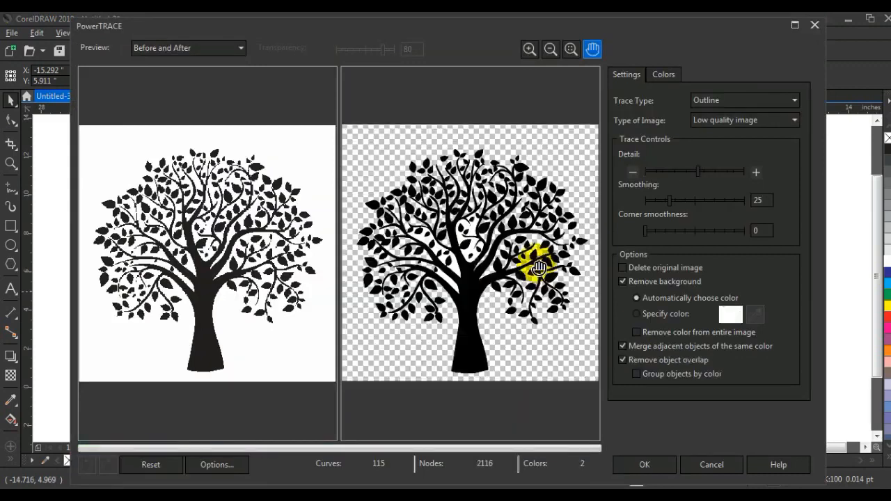
left_click(734, 171)
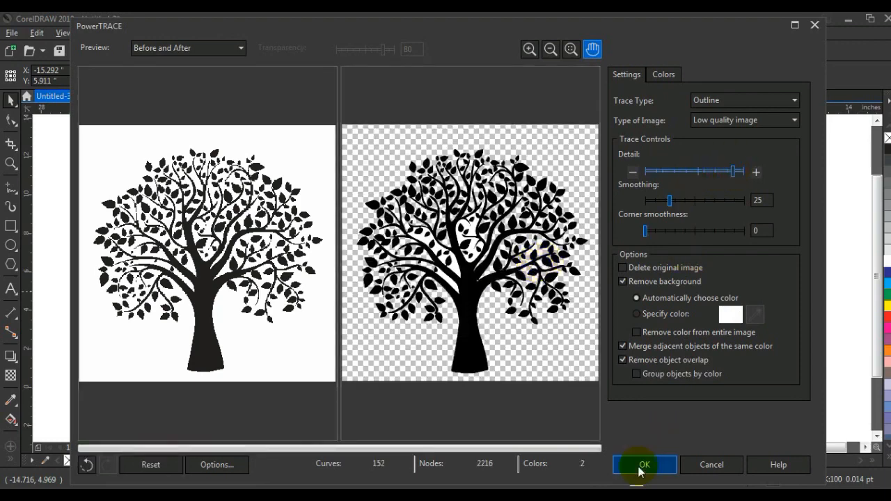
left_click(643, 465)
- Move the traced tree off the source image and delete the original monochrome bitmap
left_click_drag(284, 292, 152, 291)
left_click(346, 307)
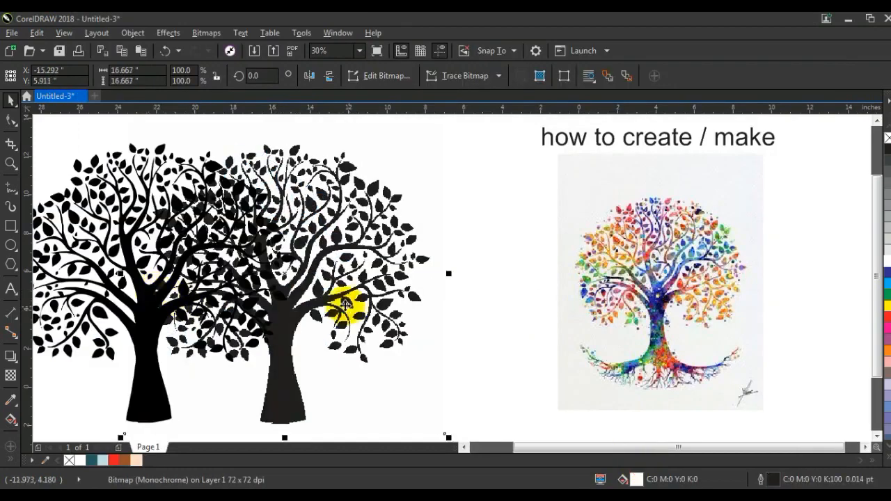
key("Delete")
- Reposition the traced tree group, fill it with red (C0 M100 Y100 K0) and ungroup it
left_click_drag(229, 288, 292, 314)
left_click(889, 319)
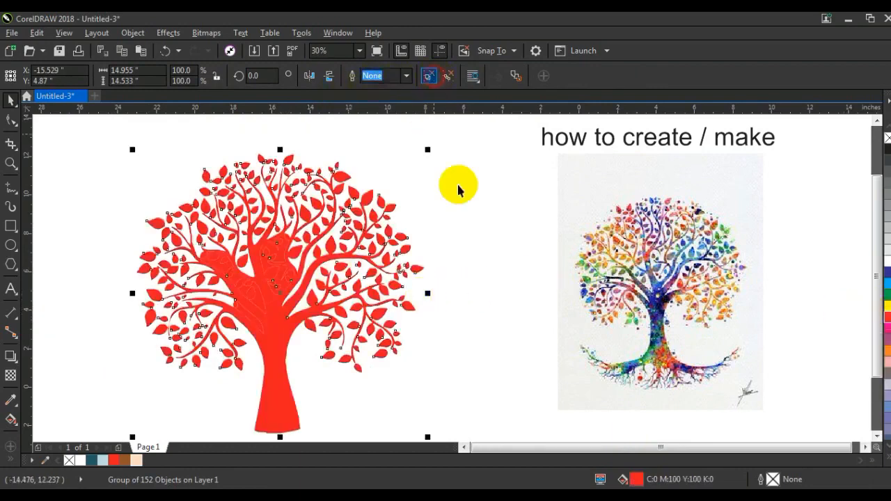
left_click(464, 209)
- Delete the three leftover background shapes that fill the gaps between the trunk and the main branches
left_click(10, 165)
left_click_drag(152, 216, 418, 360)
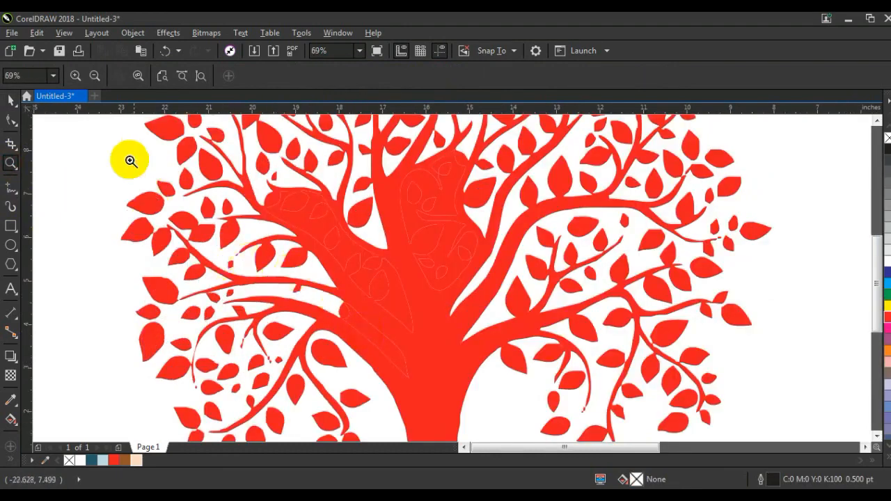
left_click(10, 99)
left_click(317, 229)
key("Delete")
left_click(420, 234)
key("Delete")
left_click(394, 341)
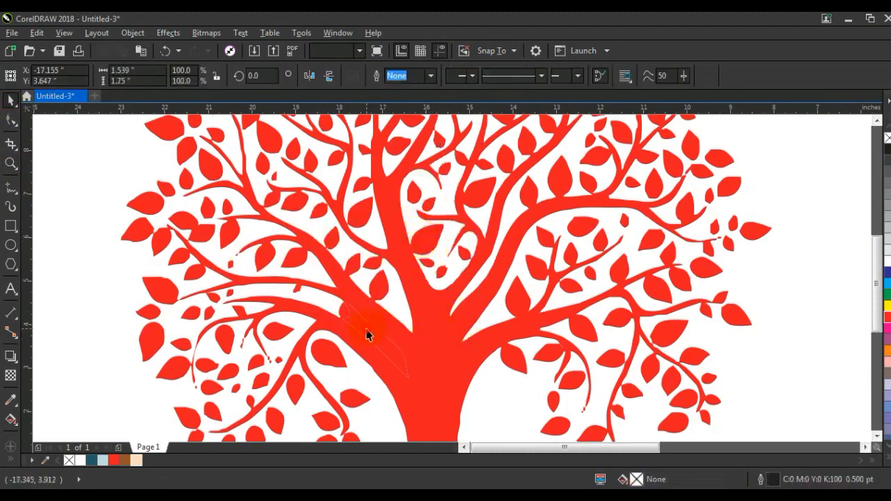
key("Delete")
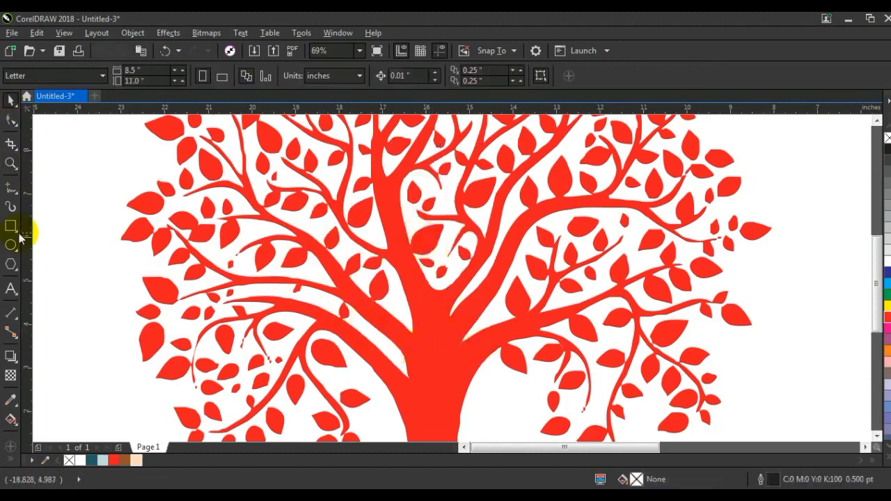
- Fill all pieces of the traced tree with blue (C100 M100 Y0 K0) and weld them into one curve
left_click(11, 164)
right_click(267, 186)
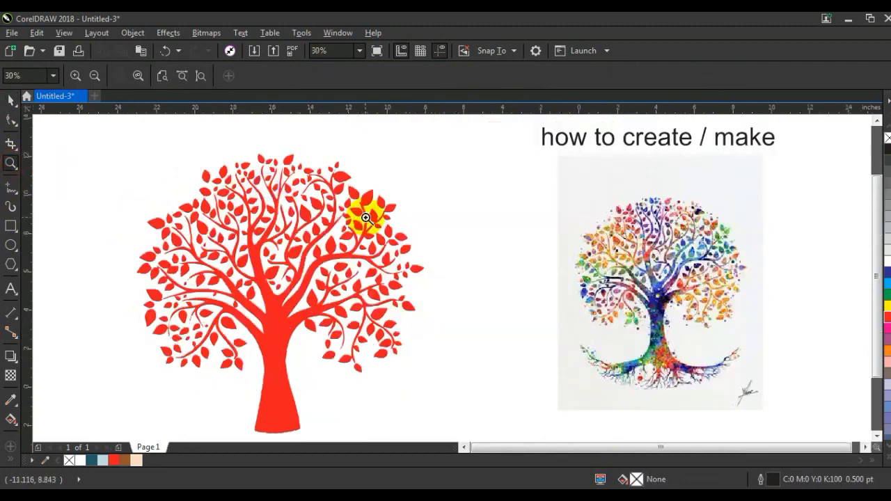
left_click(11, 101)
left_click_drag(104, 144, 468, 435)
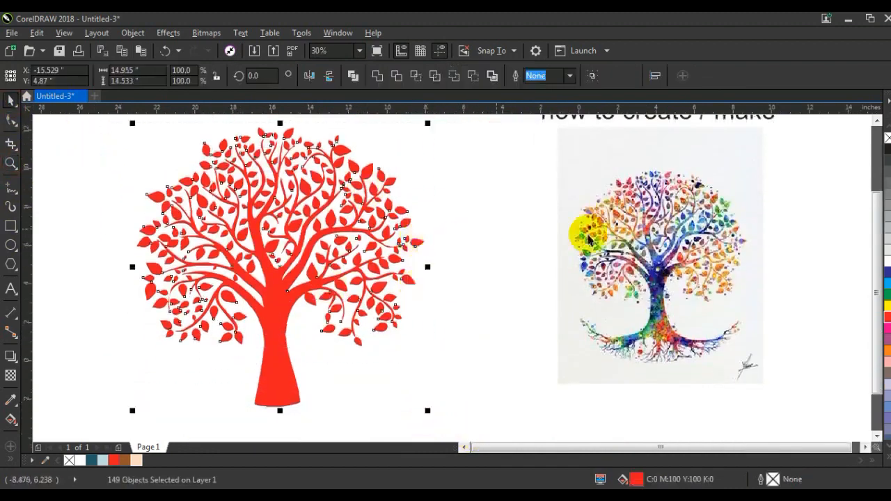
left_click(886, 271)
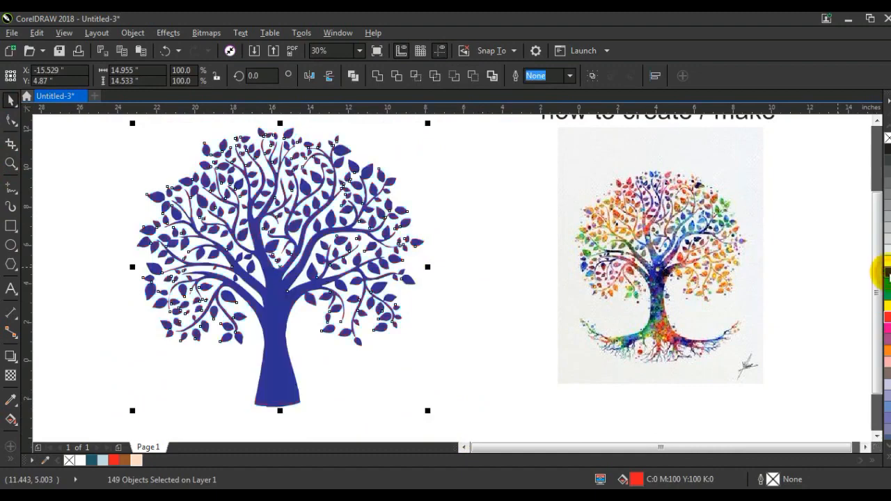
left_click(378, 76)
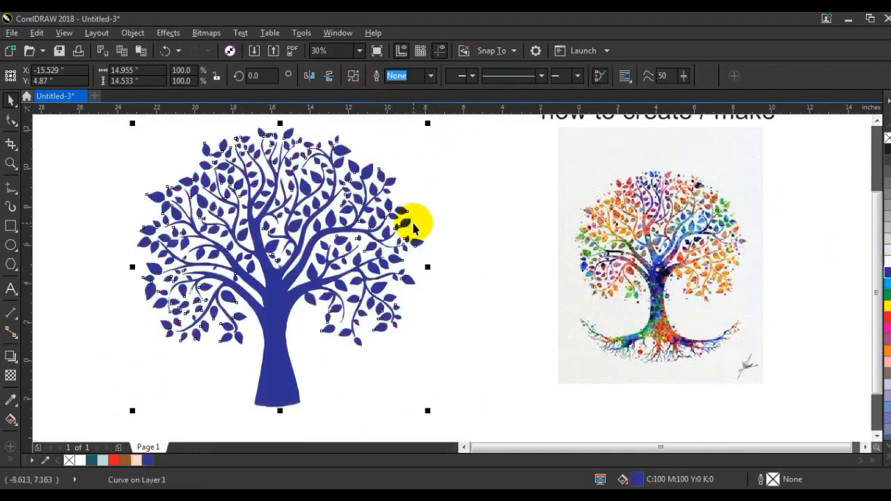
- Scale the welded tree down proportionally and move it closer to the reference artwork
left_click_drag(426, 411, 370, 355)
left_click_drag(258, 293, 381, 295)
left_click(235, 319)
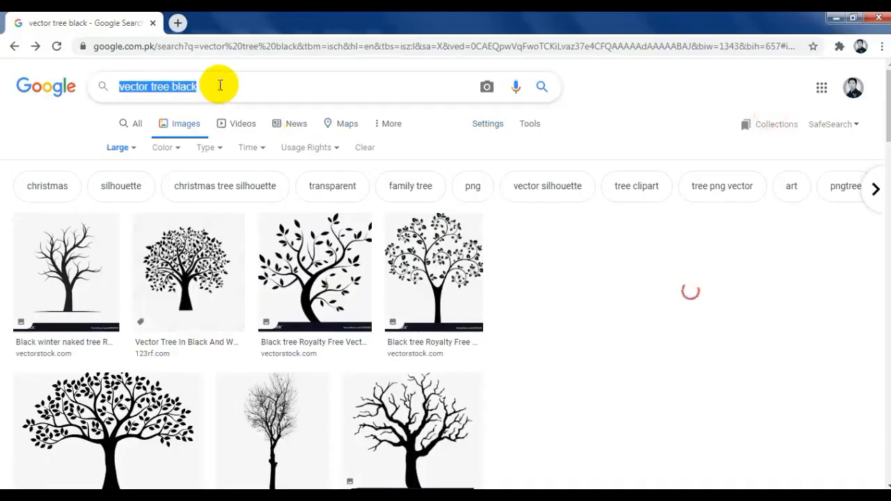
- Switch to the browser and search Google Images for "paint abstract background"
type("paint abstract background")
key("Return")
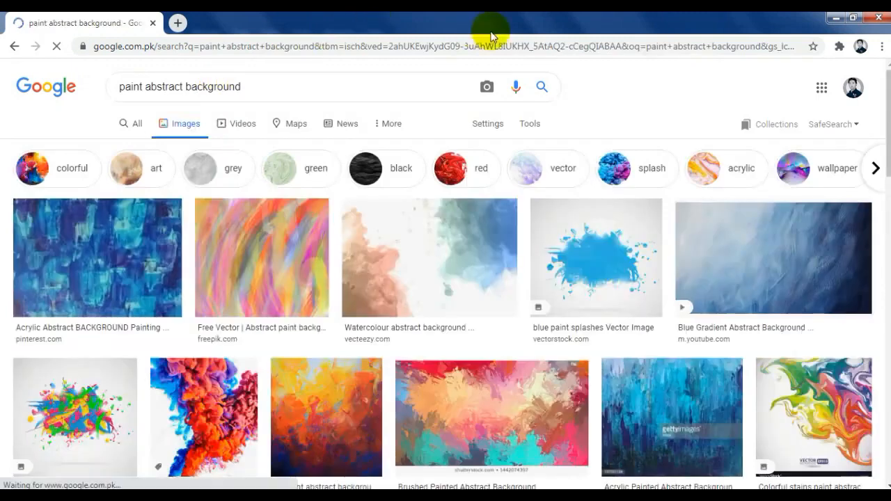
scroll(478, 132, "down", 2)
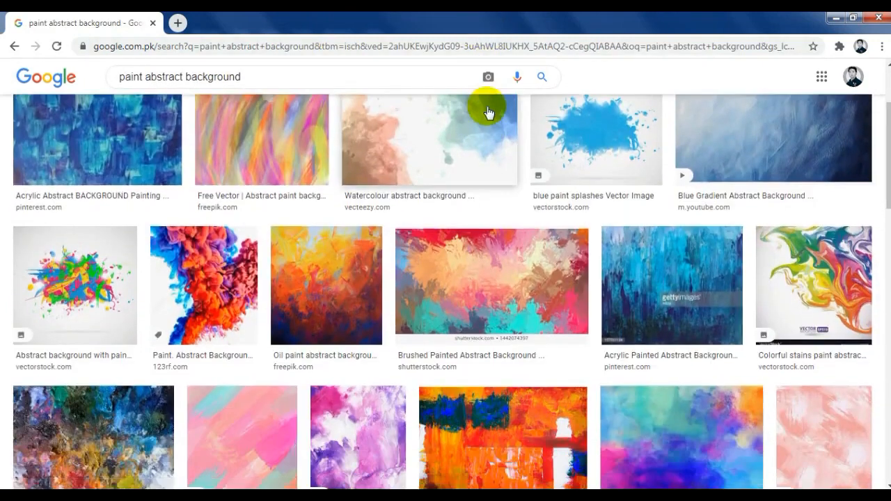
scroll(489, 113, "down", 2)
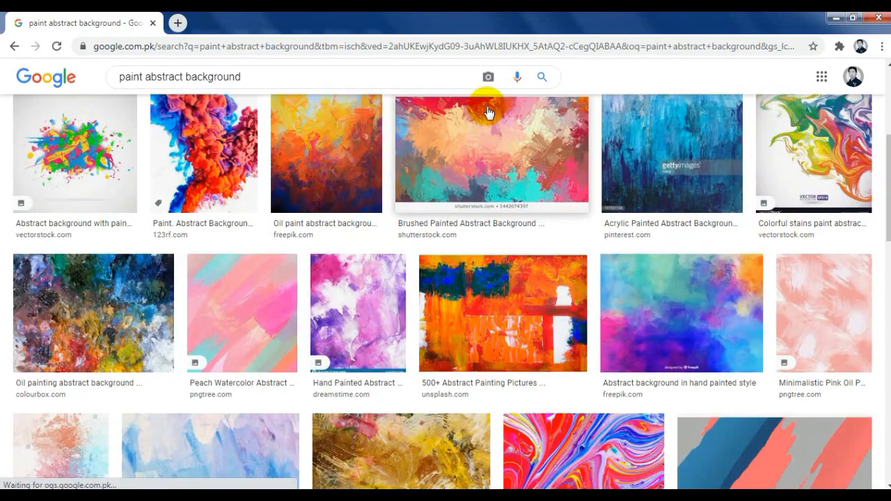
- Copy the Freepik image "Abstract background in hand painted style" from the image results
left_click(657, 284)
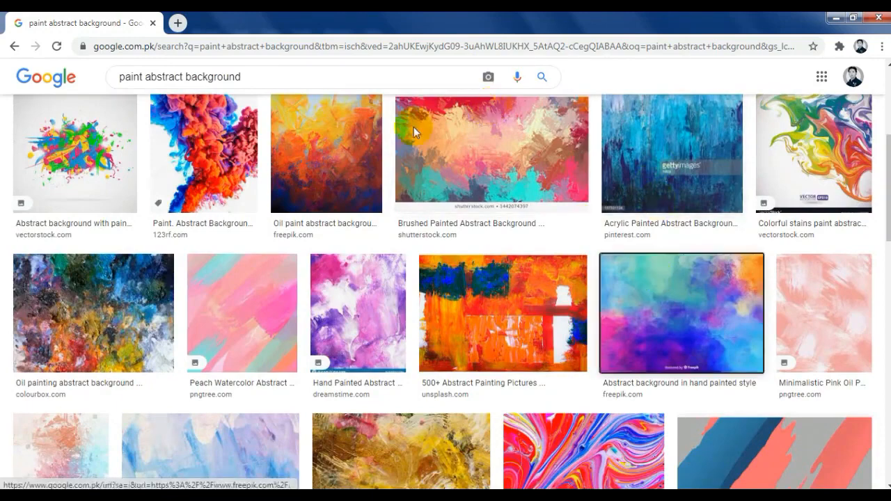
scroll(315, 192, "down", 5)
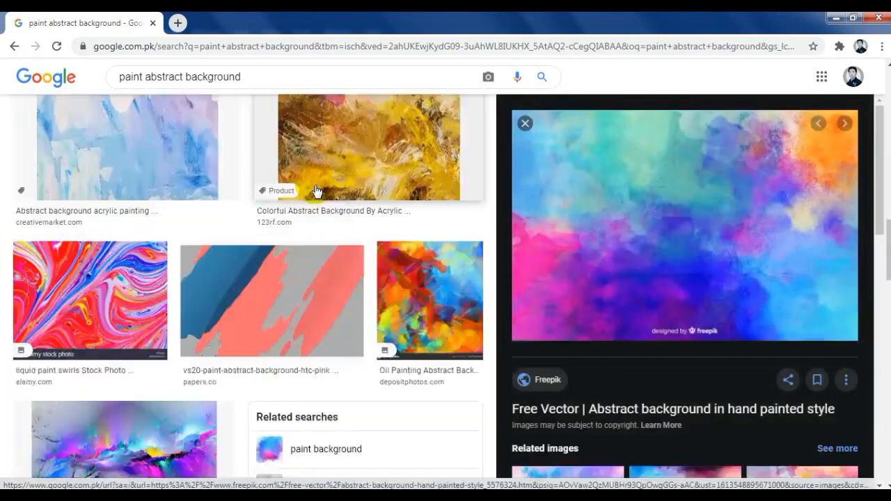
scroll(315, 192, "down", 3)
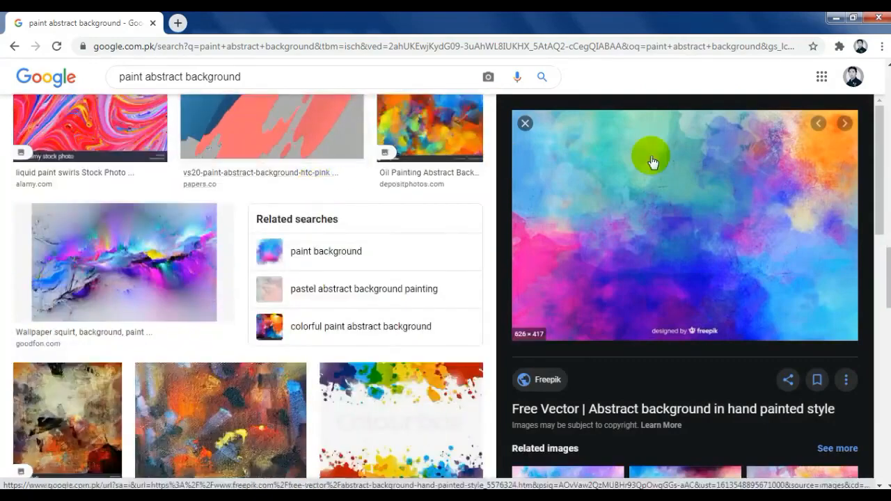
right_click(652, 159)
left_click(679, 313)
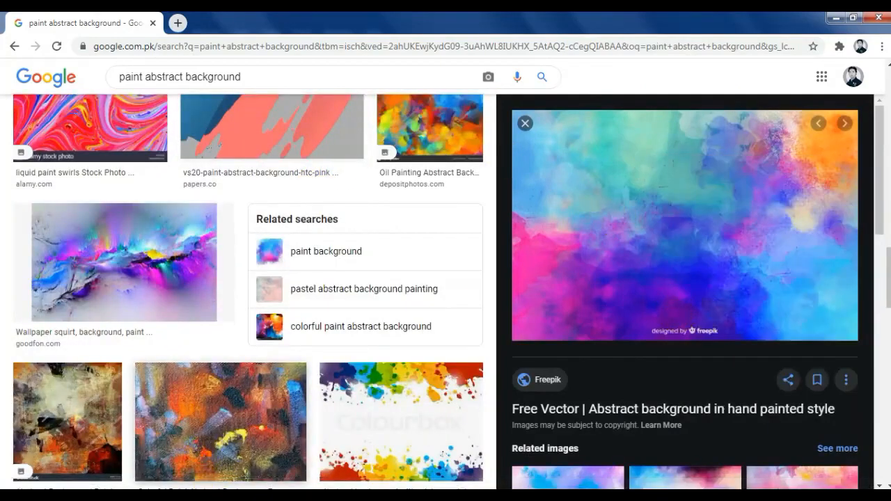
- Switch to CorelDRAW and paste the copied paint background into the drawing
left_click(209, 493)
right_click(170, 245)
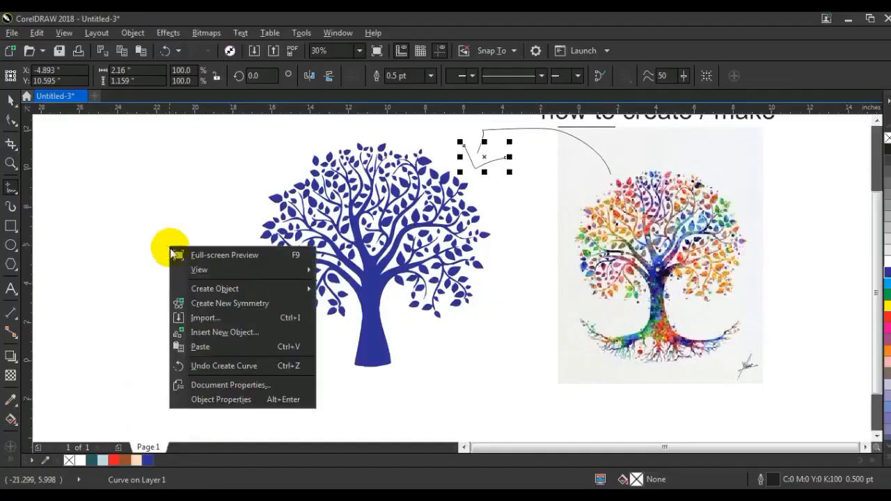
left_click(203, 348)
left_click(10, 99)
left_click(689, 243)
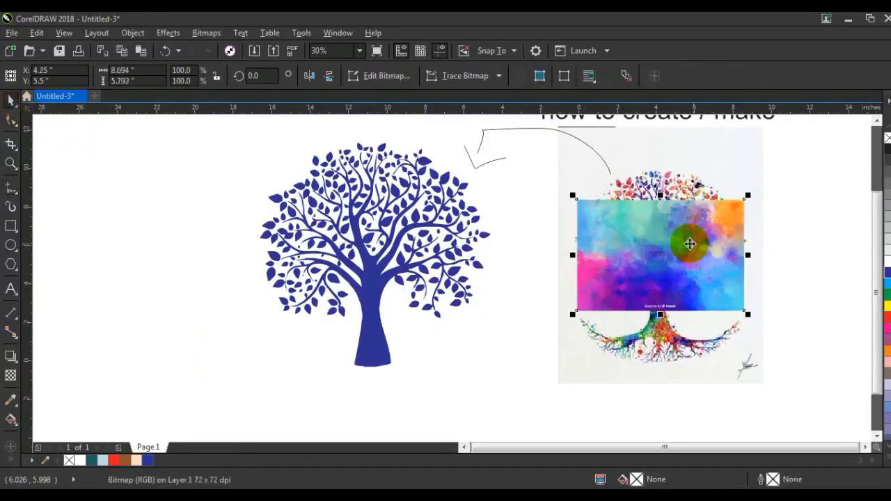
- Stretch the paint background over the whole tree at about 12.67 × 11.97 inches and send it to the back
left_click_drag(682, 245, 507, 313)
left_click_drag(364, 311, 365, 376)
left_click_drag(364, 143, 364, 134)
left_click_drag(488, 253, 497, 254)
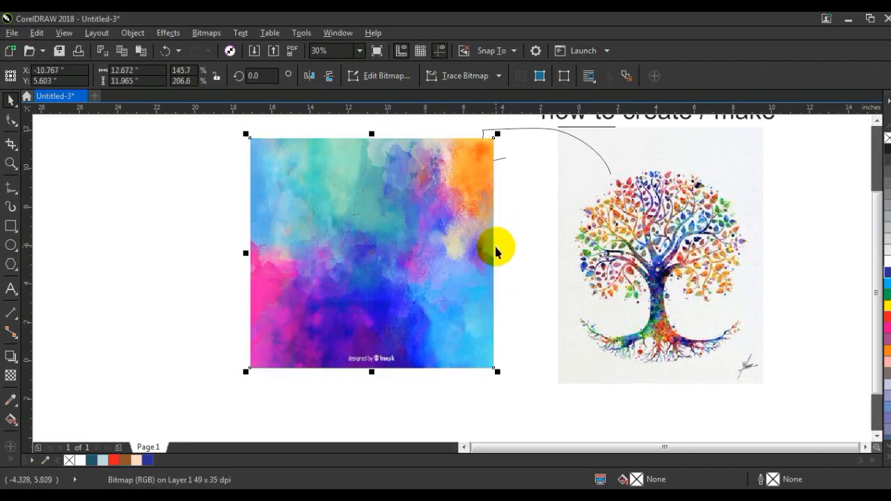
key("shift+Page_Down")
- Place the paint background inside the blue tree with PowerClip
left_click(168, 32)
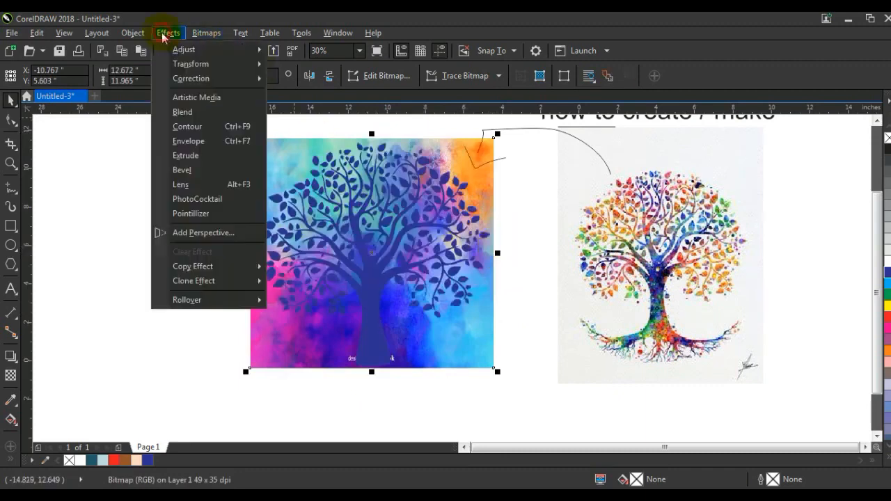
mouse_move(139, 36)
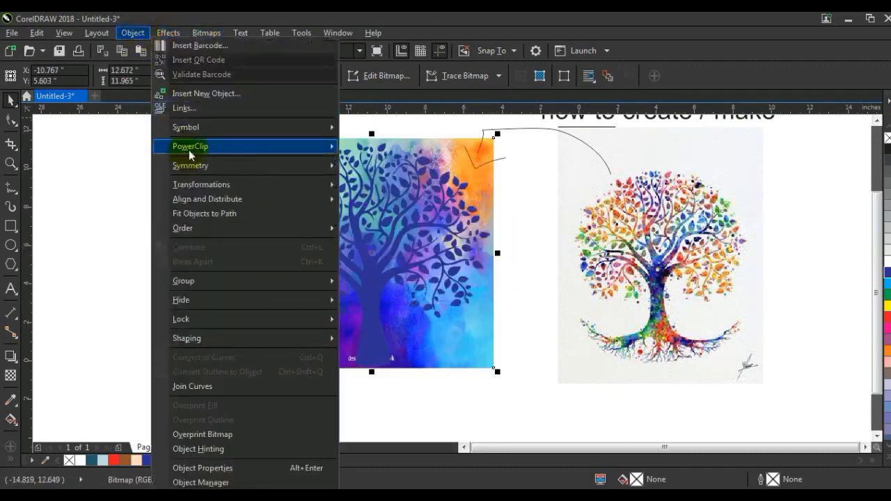
mouse_move(195, 146)
left_click(411, 154)
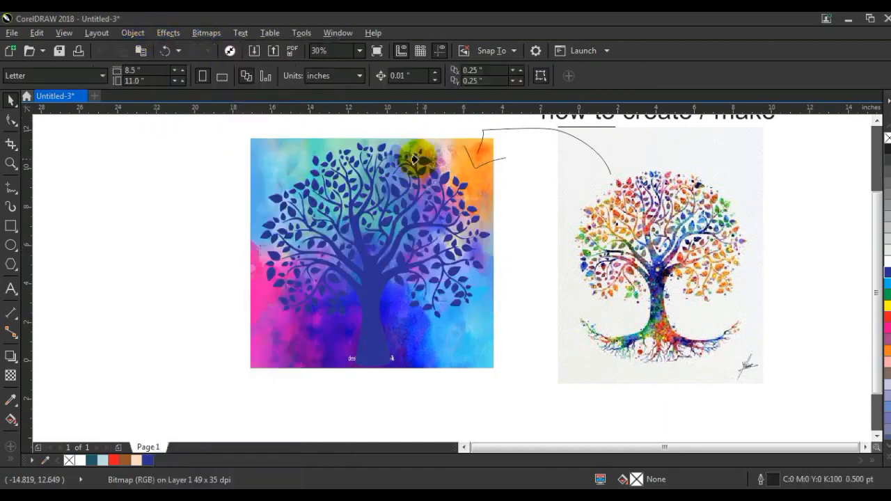
left_click(201, 366)
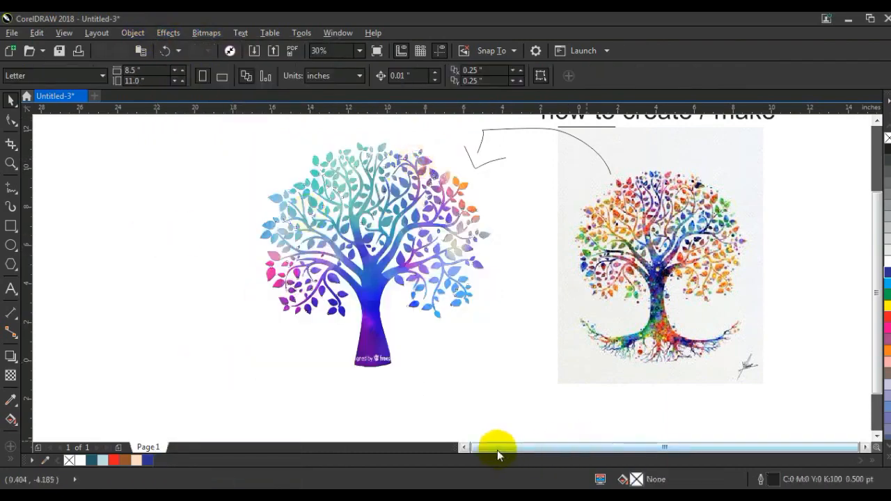
- Duplicate the paint-filled tree to the left of the original
left_click(461, 446)
left_click_drag(527, 299, 295, 291)
left_click(410, 360)
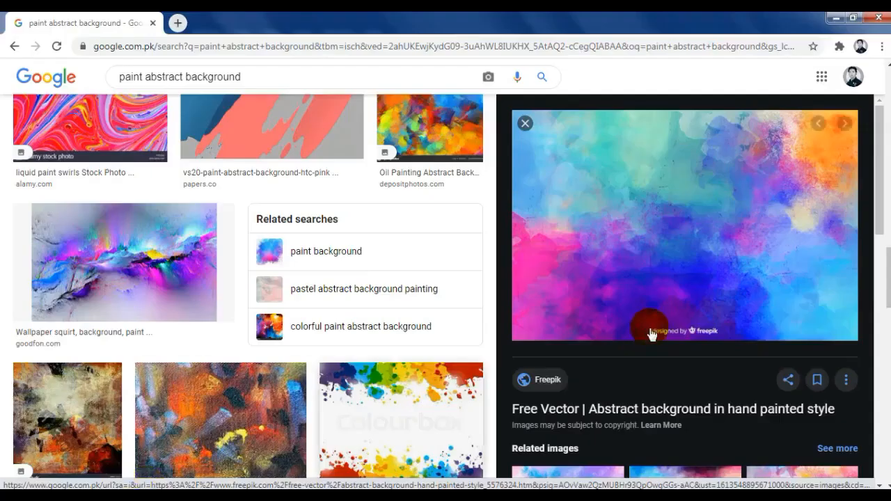
- Switch to the browser, find the multi-colored textured background from pxfuel.com in the image results and copy it
scroll(655, 304, "down", 6)
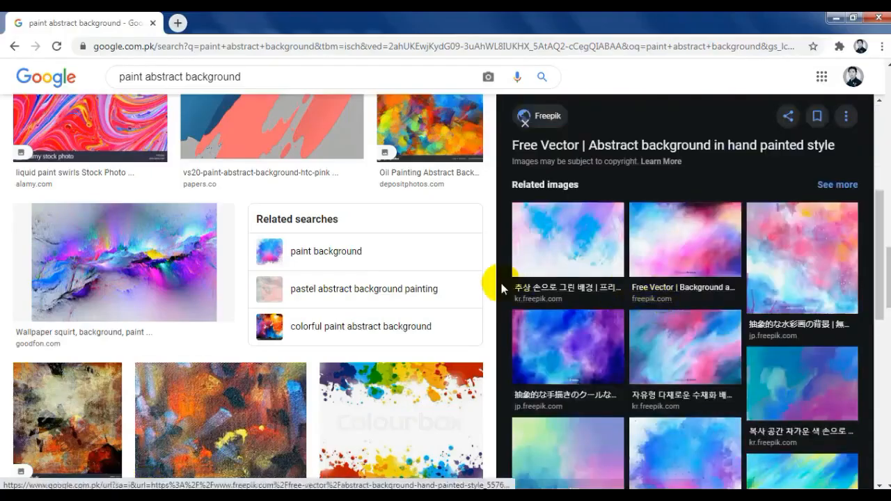
scroll(408, 264, "down", 5)
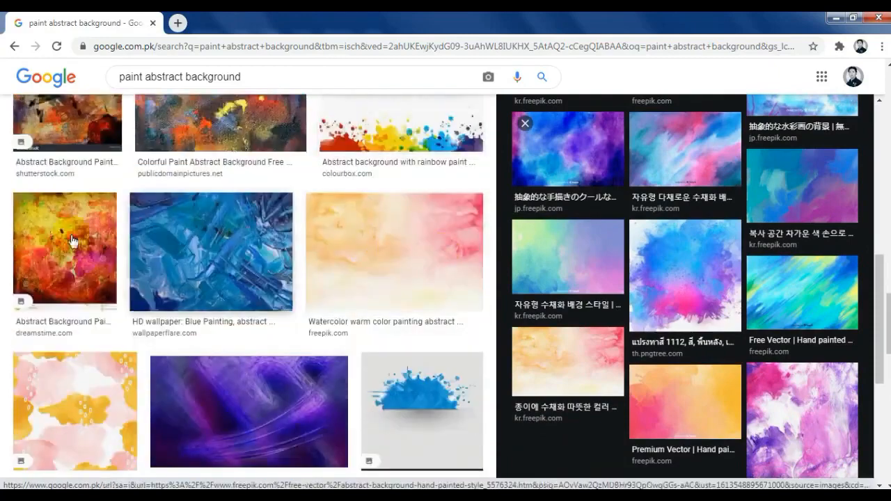
left_click(73, 241)
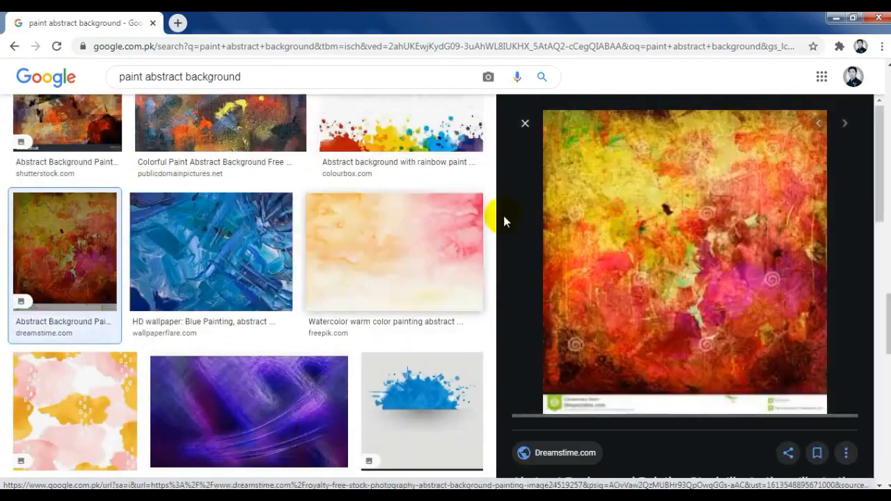
scroll(408, 220, "down", 3)
scroll(423, 219, "down", 1)
left_click(434, 232)
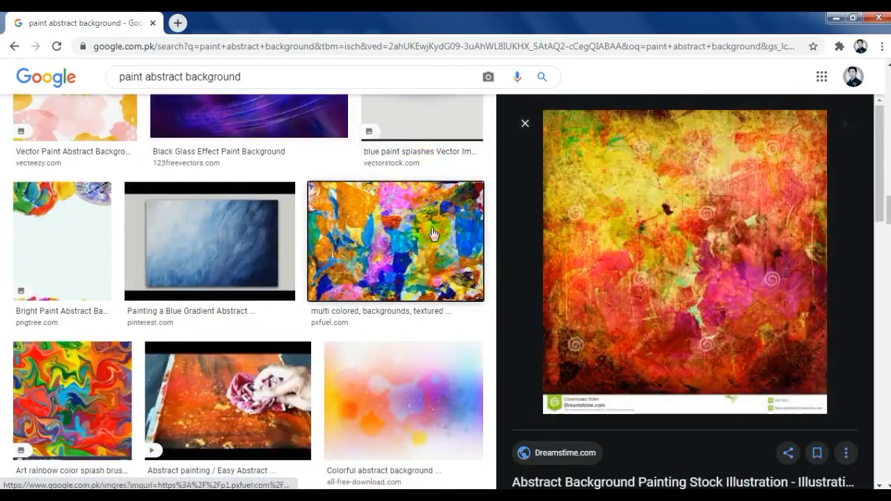
scroll(267, 215, "down", 3)
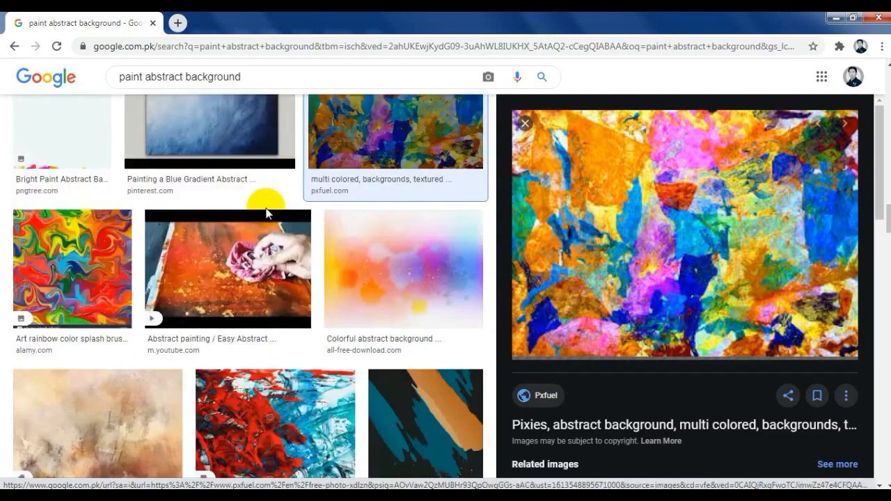
right_click(662, 210)
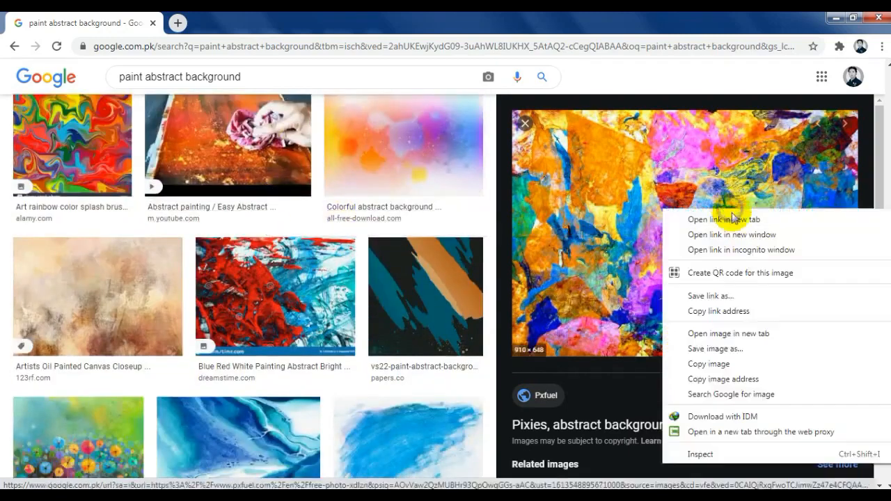
left_click(705, 365)
- Switch to CorelDRAW, paste the multi-colored image and center it horizontally and vertically on the tree copy
key("alt+Tab")
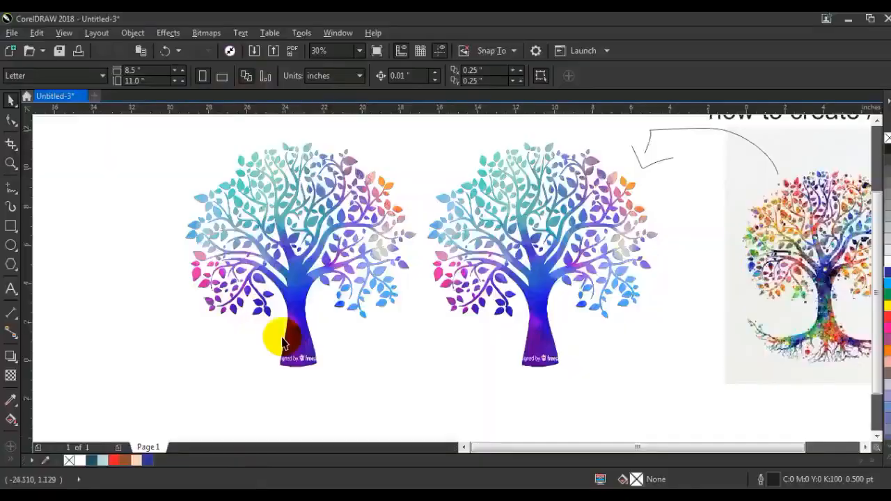
key("ctrl+v")
left_click(299, 290, "shift")
key("c")
key("e")
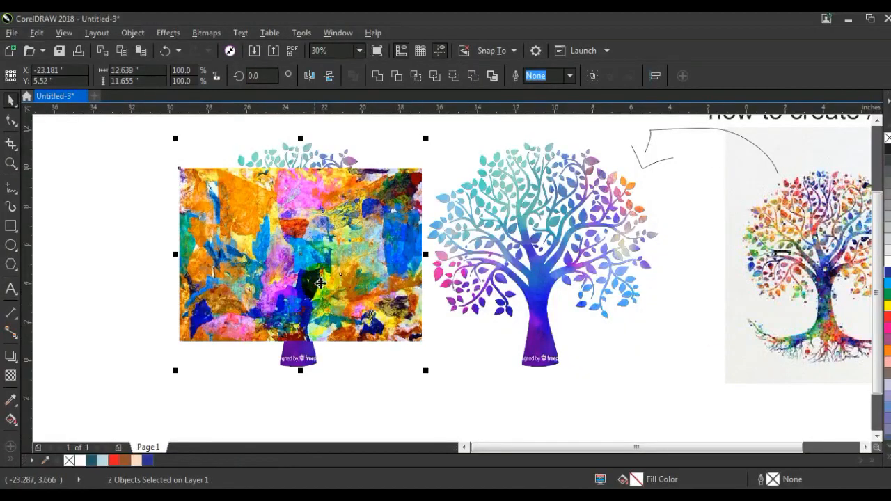
- Rotate the multi-colored image 90 degrees, fit it around the tree copy at about 12.2 × 12.64 inches and put it behind the tree
left_click_drag(320, 284, 344, 285)
left_click(344, 285)
mouse_move(426, 347)
left_mouse_down()
mouse_move(338, 204)
mouse_move(385, 250)
mouse_move(422, 255)
left_mouse_up()
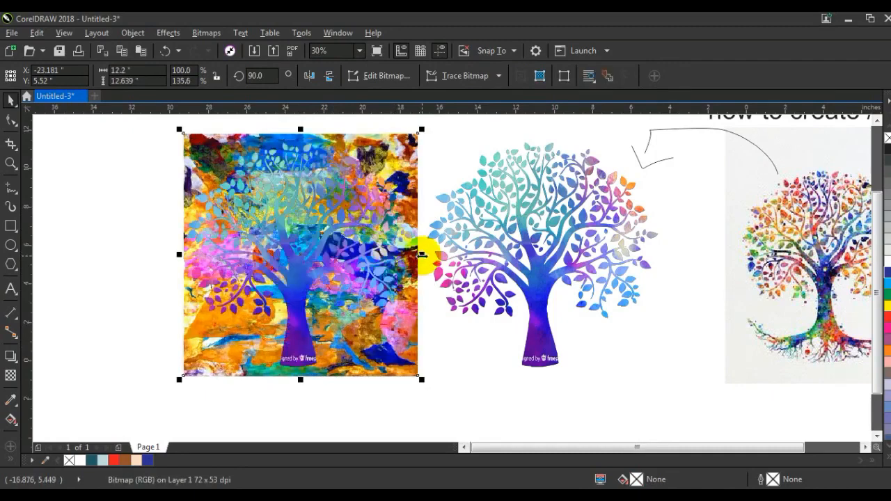
- PowerClip the multi-colored image inside the tree copy
left_click(146, 35)
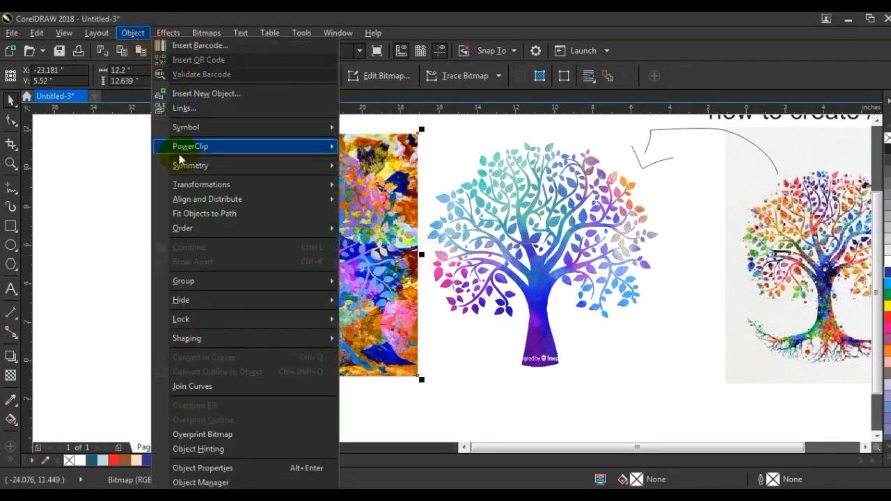
mouse_move(167, 146)
left_click(353, 156)
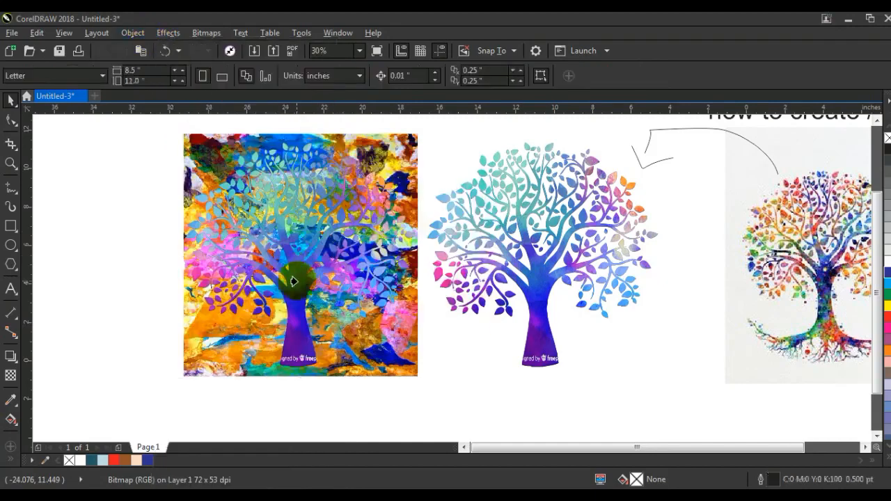
left_click(296, 316)
left_click(98, 274)
- Draw a rectangle around the multi-colored tree, sized to about 11.67 × 17.2 inches so it spans the full width of the branches
key("F6")
scroll(247, 245, "down", 2)
left_click_drag(220, 316, 331, 148)
left_click(10, 99)
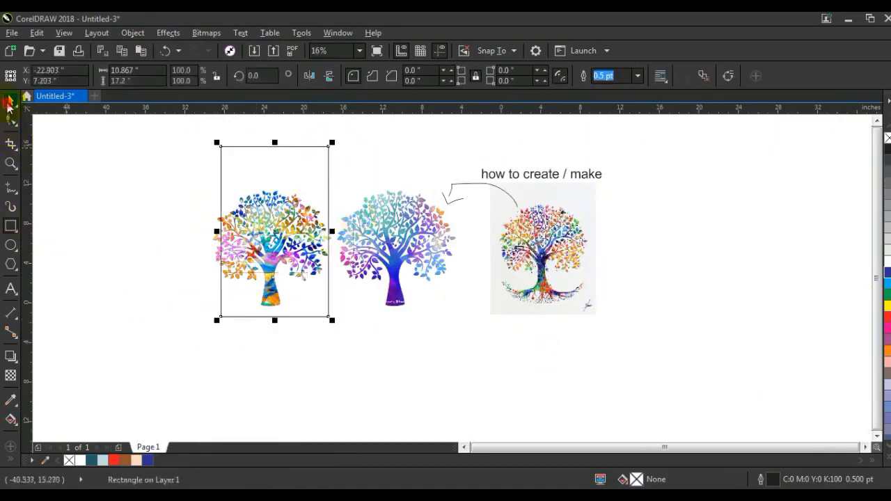
left_click_drag(220, 231, 210, 227)
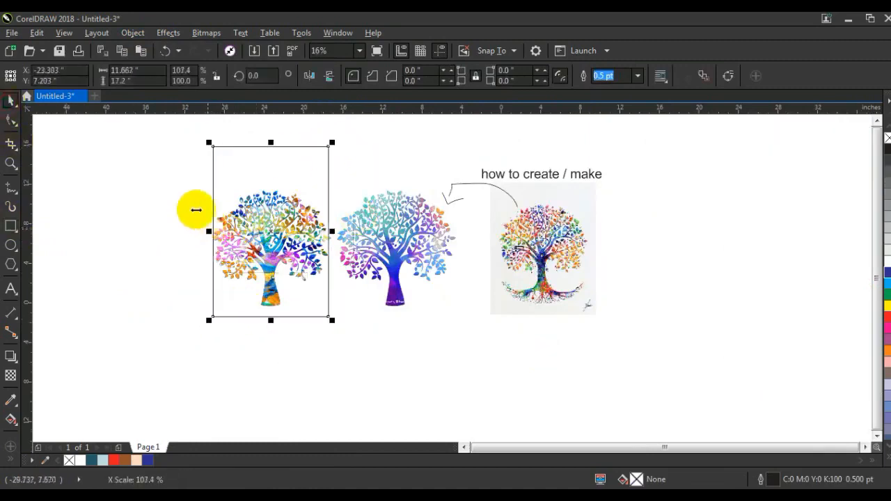
- Fill the rectangle with C:100 M:100 Y:100 K:100 black and place it behind the tree
left_click(888, 460)
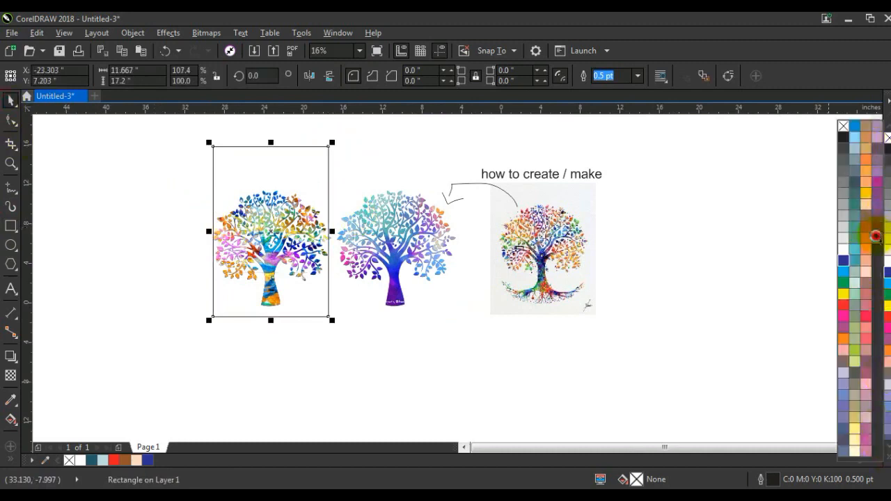
left_click(877, 242)
key("shift+Page_Down")
key("shift+F2")
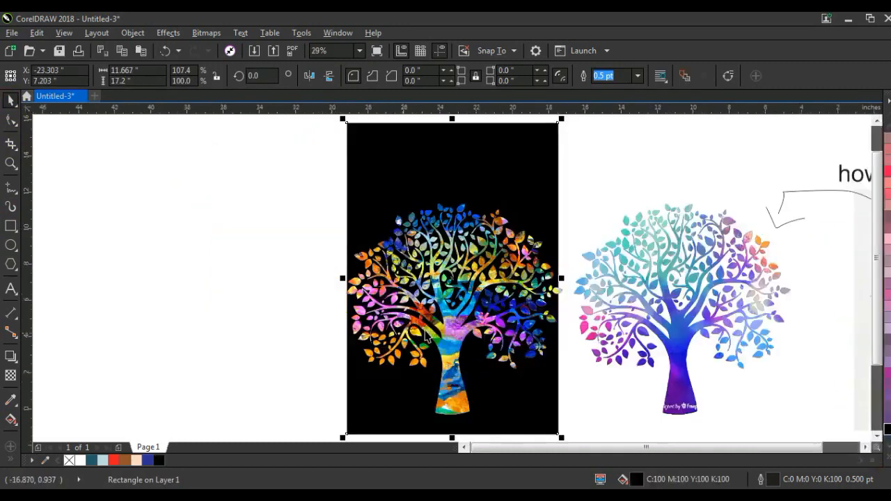
- Scale the multi-colored tree down proportionally to about 11.44 inches wide and center it horizontally on the black rectangle
left_click(475, 306)
left_click_drag(568, 200, 565, 204)
left_click(517, 171, "shift")
left_click(567, 116)
- Copy the black rectangle to the left, place a copy of the blue-purple tree on it and center the two horizontally
left_click_drag(518, 149, 265, 151)
right_click(264, 151)
left_click_drag(699, 290, 209, 278)
right_click(208, 278)
left_click(257, 185, "shift")
key("c")
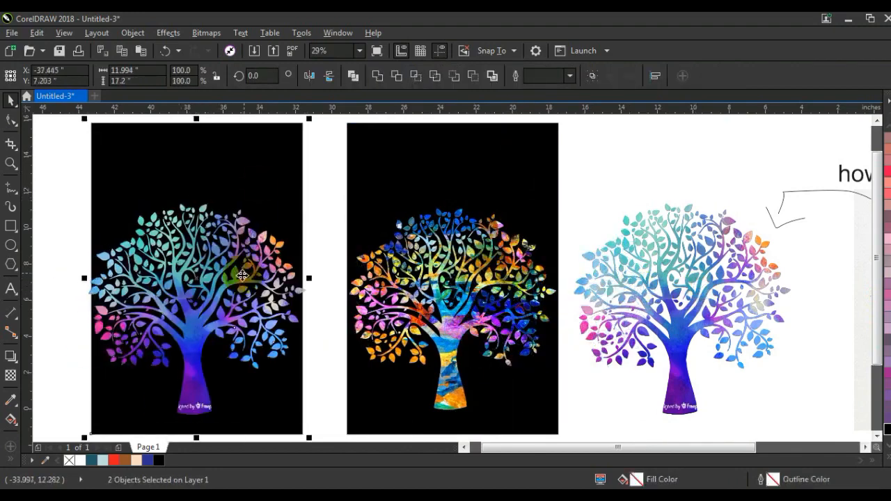
- Move both trees on the black rectangles down about 1.5 inches so their trunks overlap the rectangles' lower edges
left_click(232, 287)
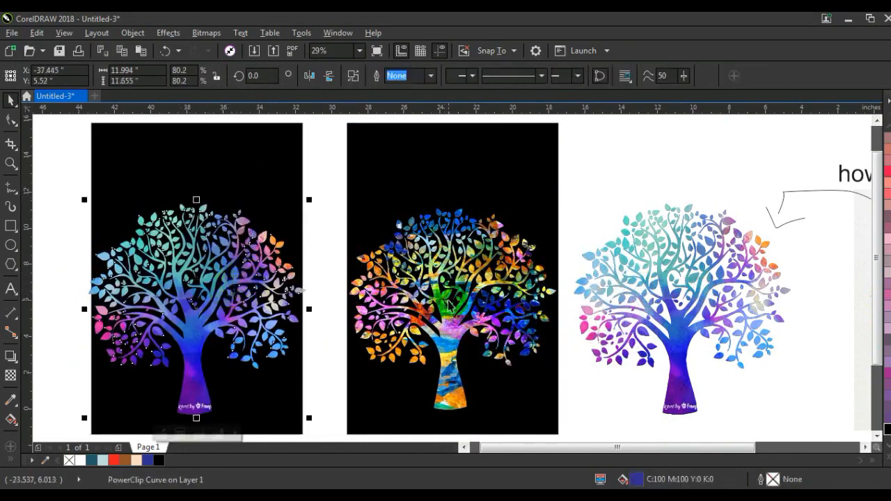
left_click(453, 330)
left_click(206, 334, "shift")
left_click_drag(195, 331, 195, 353)
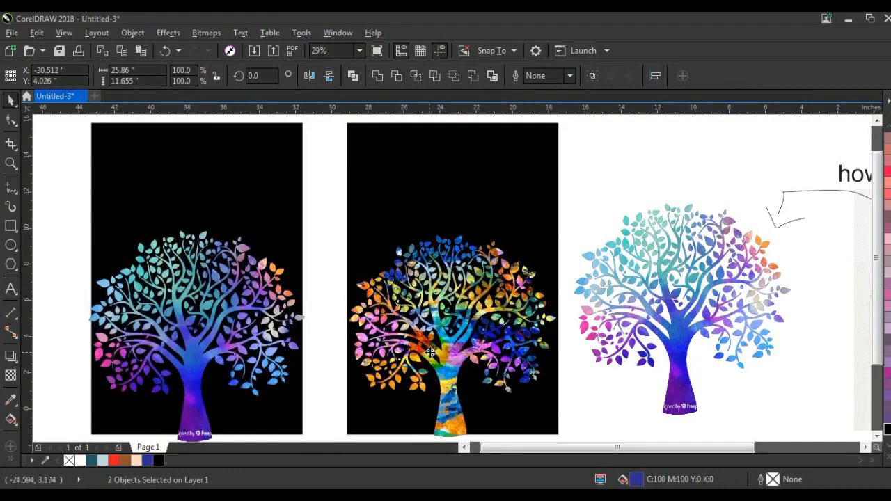
- PowerClip the blue-purple tree and the multi-colored tree each inside the black rectangle behind it
left_click(205, 348)
right_click(212, 311)
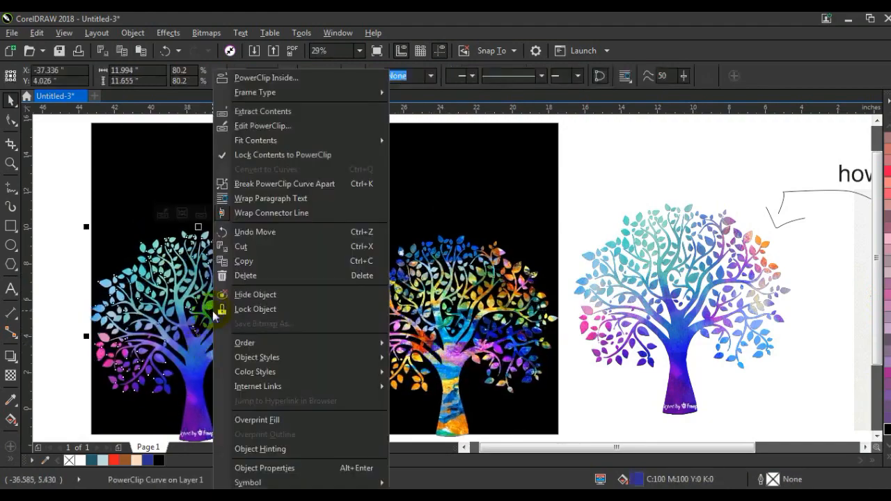
left_click(271, 79)
left_click(235, 166)
left_click(448, 279)
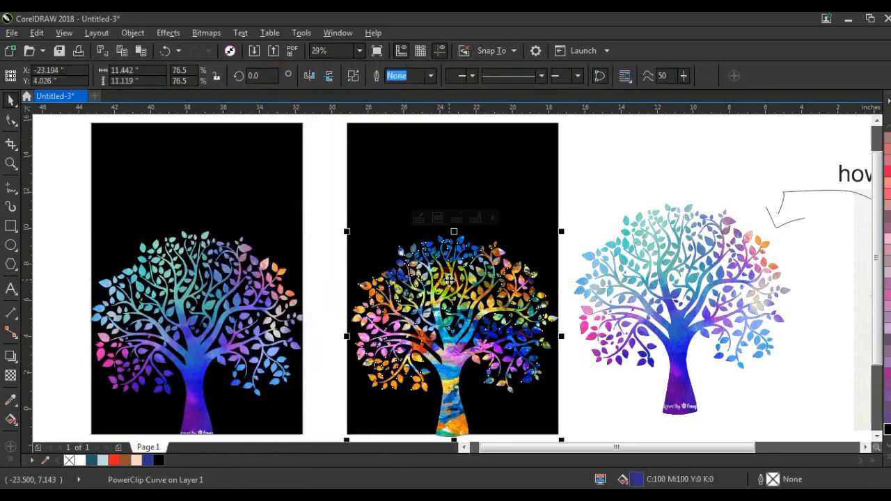
right_click(449, 278)
left_click(490, 78)
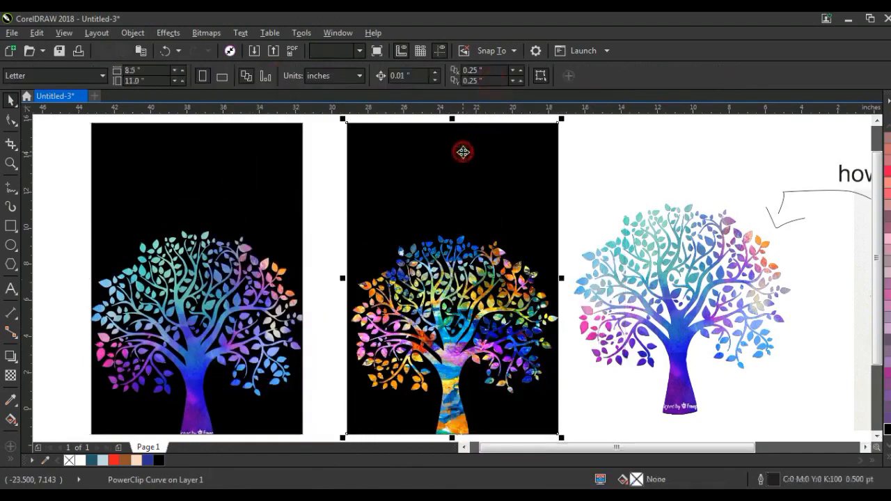
- Preview the clipped tree designs full screen and check both black rectangles on the page
left_click(585, 155)
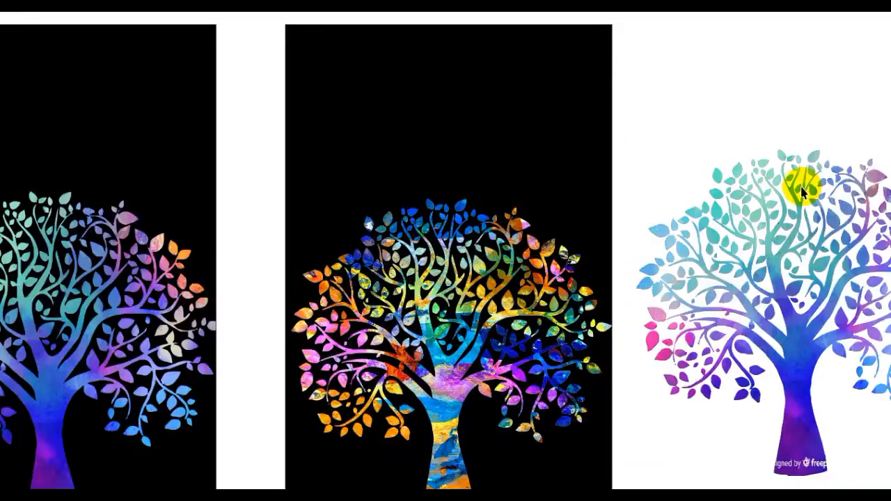
left_click(802, 186)
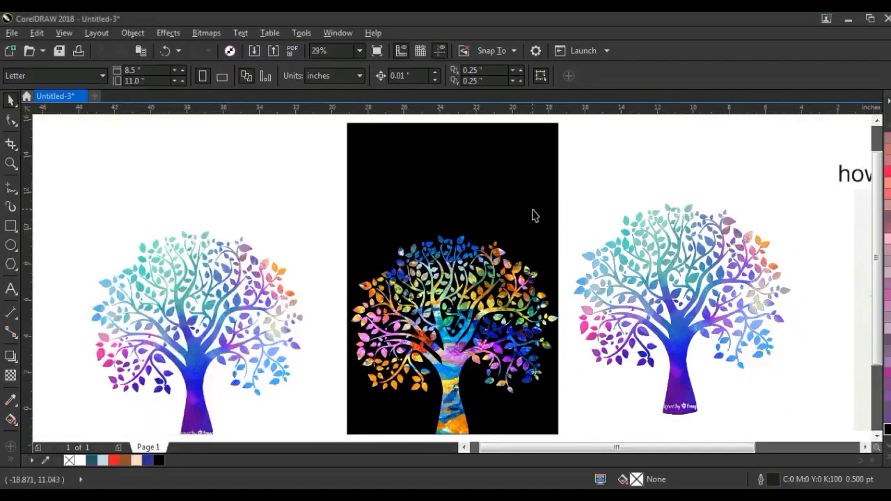
left_click(536, 216)
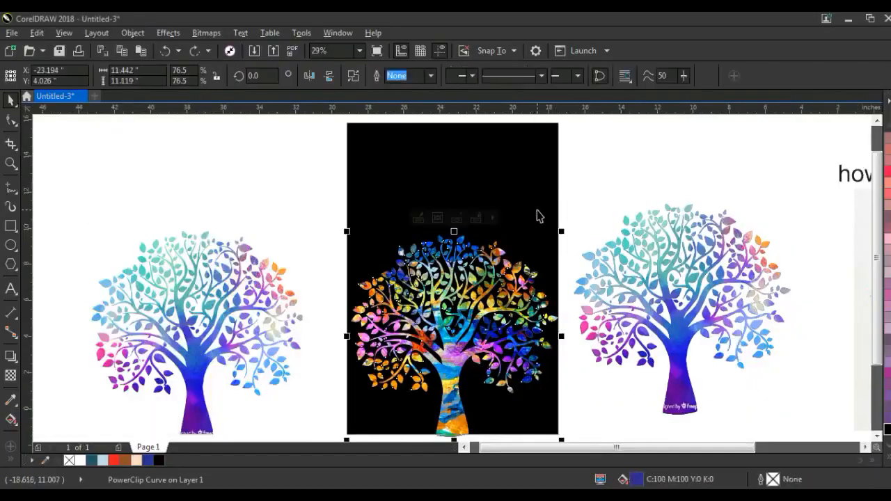
left_click(537, 212)
left_click(183, 209)
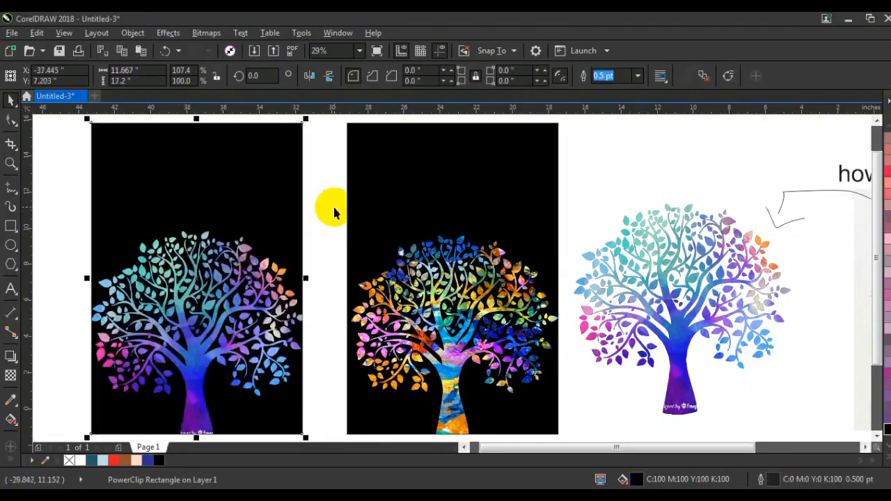
left_click(333, 206)
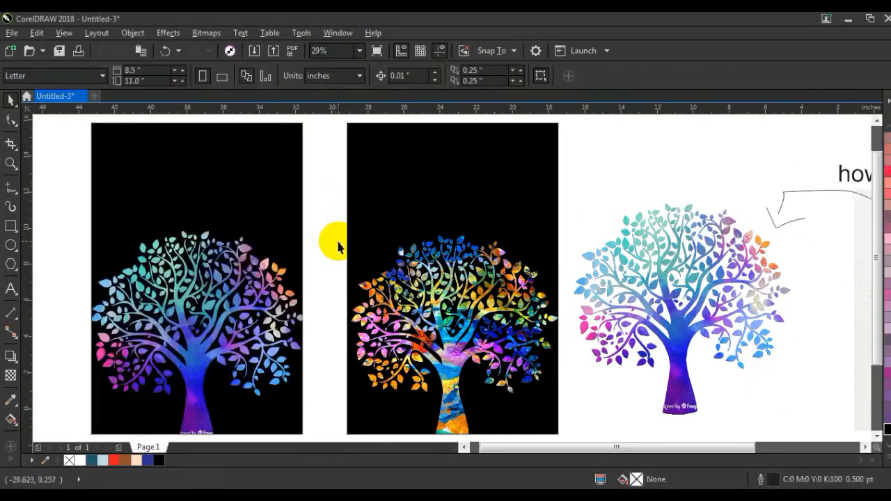